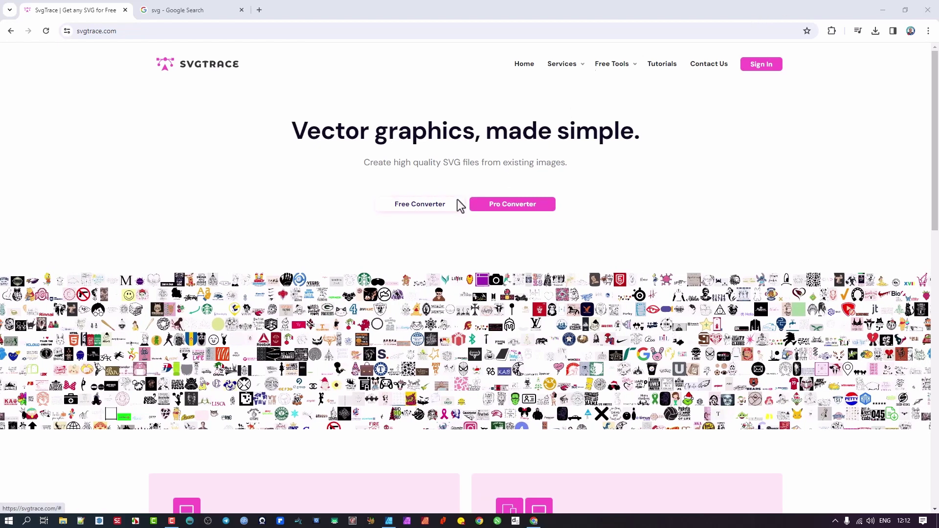
# - Open SVGTrace's free image-to-SVG converter and bring its upload area into view
pyautogui.click(399, 212)
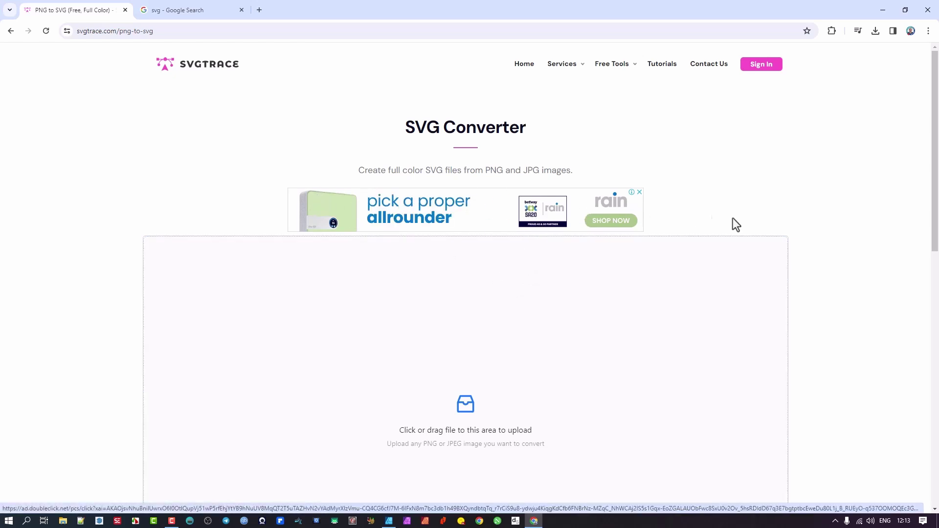
pyautogui.scroll(-1, 738, 224)
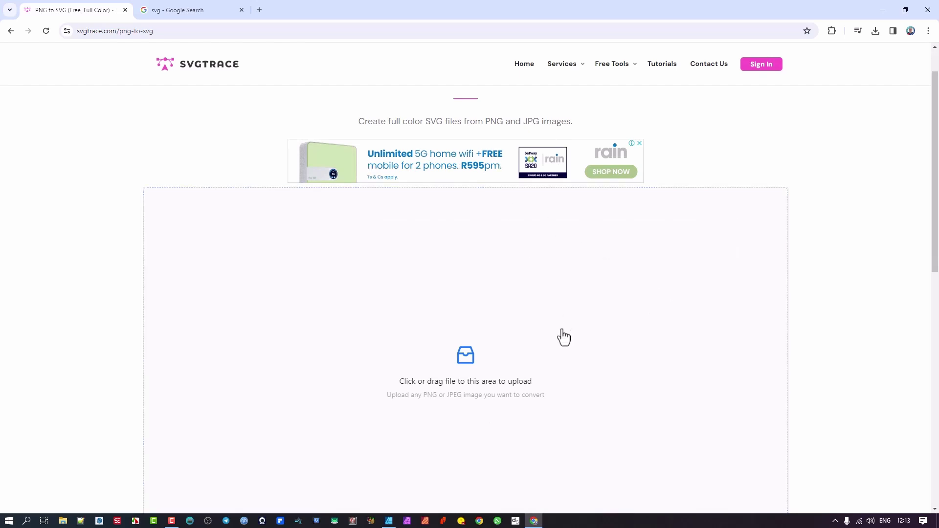
# - Upload combination-mark-logo-examples.jpg from the Downloads folder into the converter
pyautogui.click(467, 355)
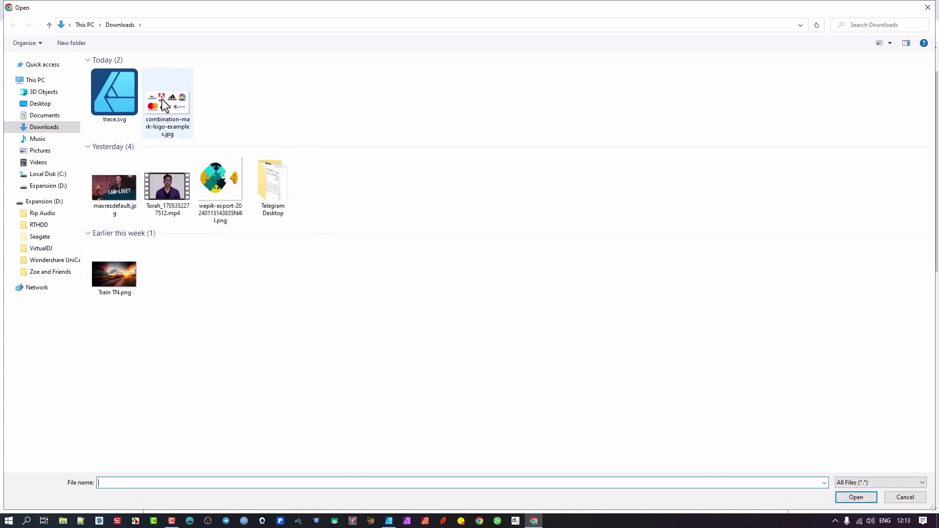
pyautogui.click(182, 110)
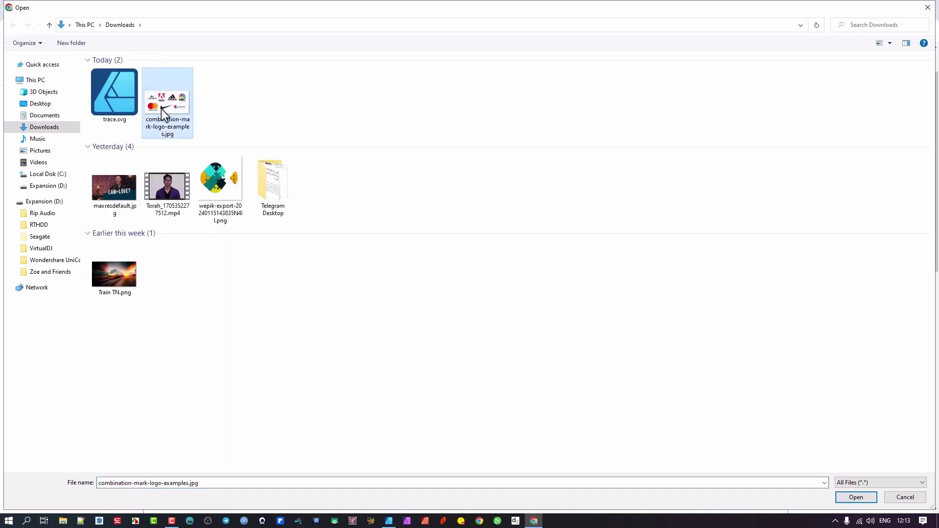
pyautogui.doubleClick(166, 104)
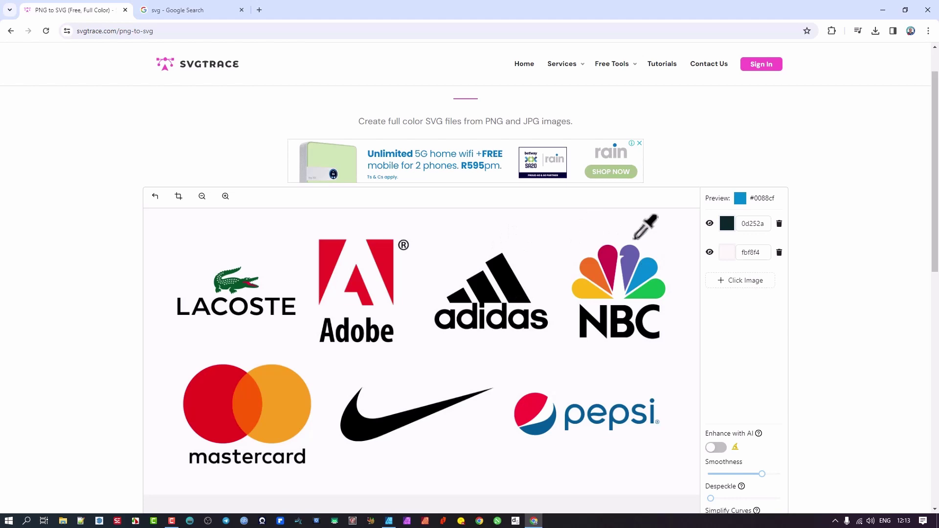
# - Crop the logo sheet to the right-hand column, raising the bottom edge to exclude Pepsi, keeping only NBC
pyautogui.scroll(-1, 635, 323)
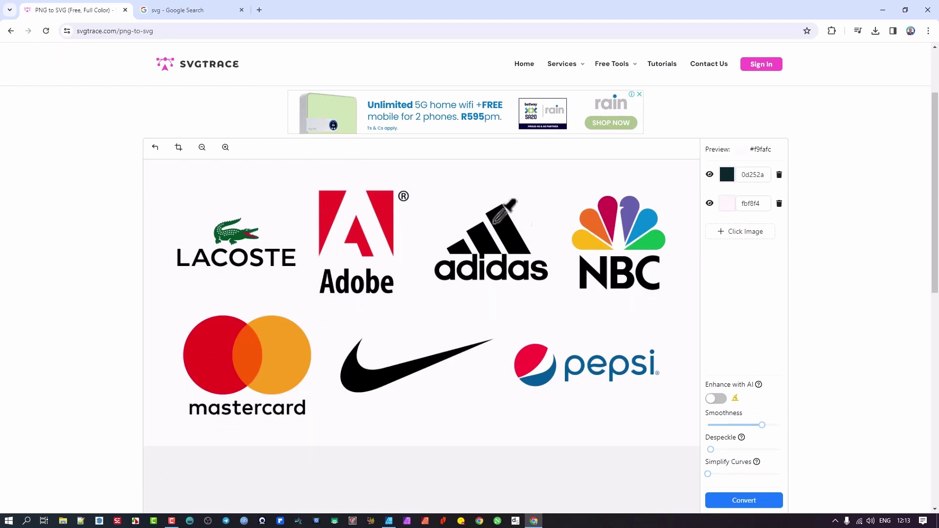
pyautogui.click(179, 149)
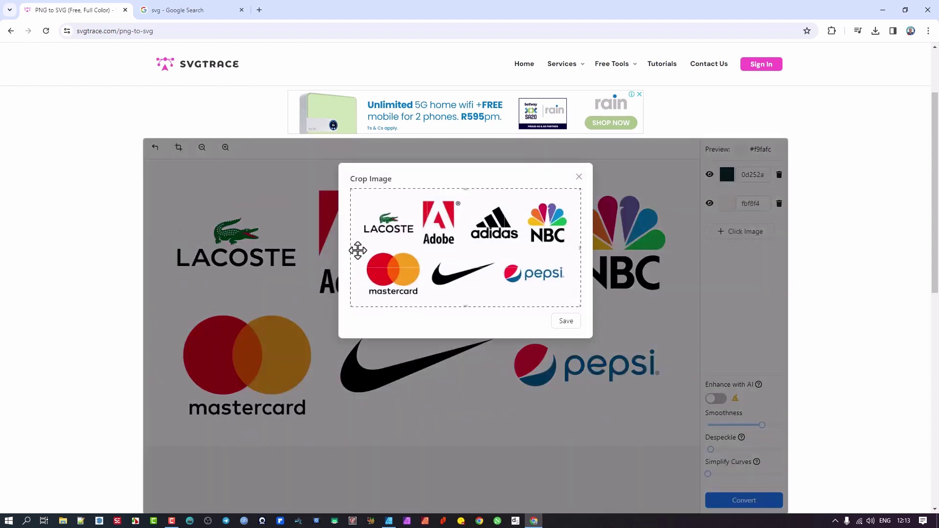
pyautogui.moveTo(353, 248); pyautogui.dragTo(521, 236)
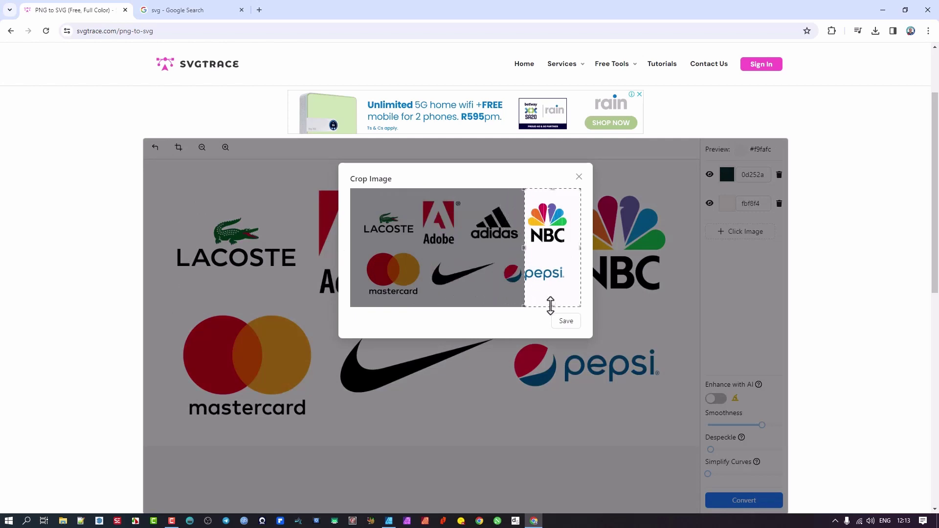
pyautogui.moveTo(551, 305); pyautogui.dragTo(556, 257)
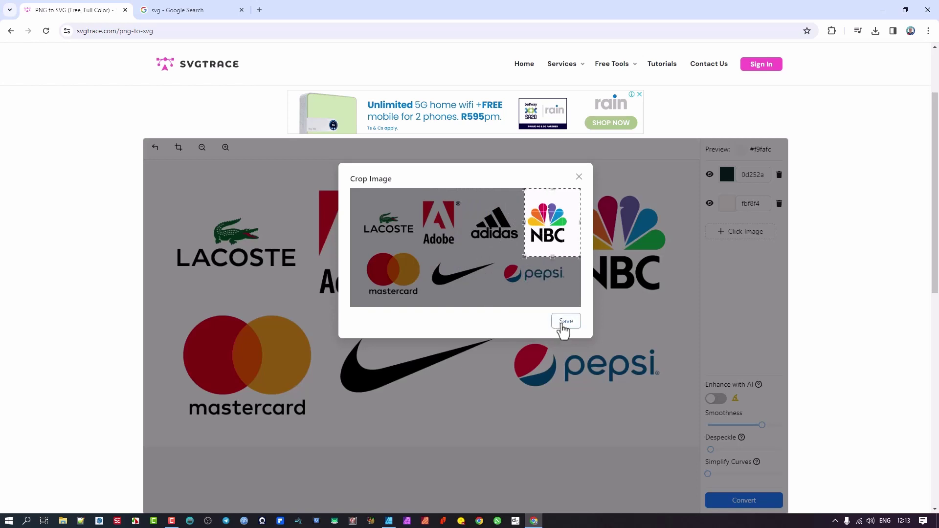
pyautogui.click(564, 324)
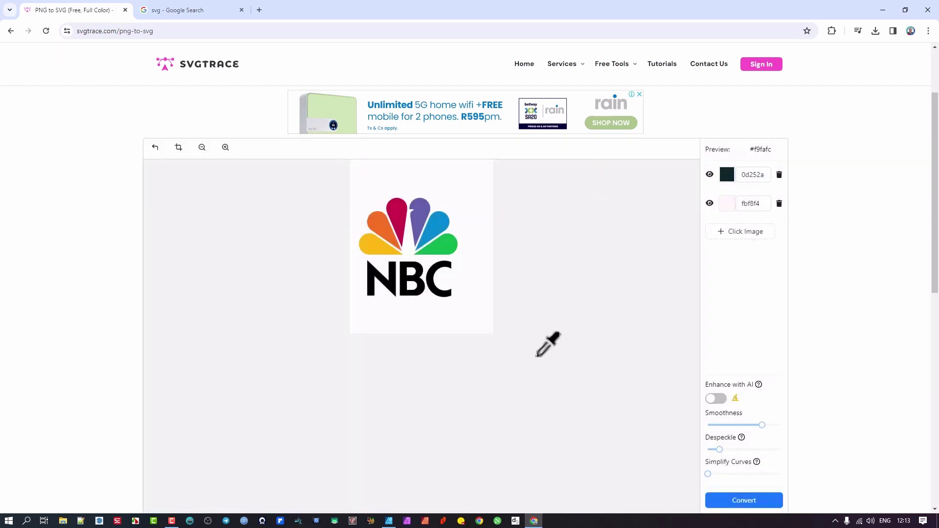
# - Add the white background colour and delete the 0d252a and fbf8f4 palette rows
pyautogui.click(463, 183)
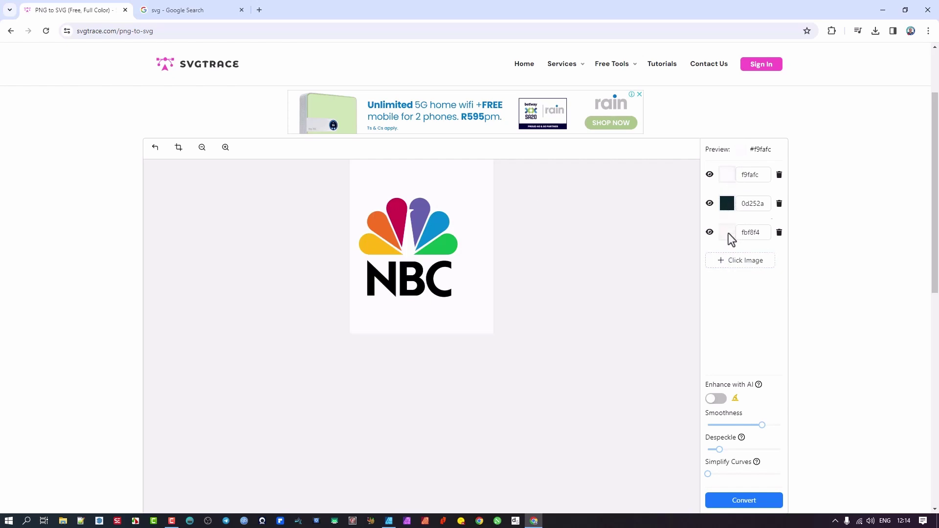
pyautogui.click(779, 204)
pyautogui.click(779, 204)
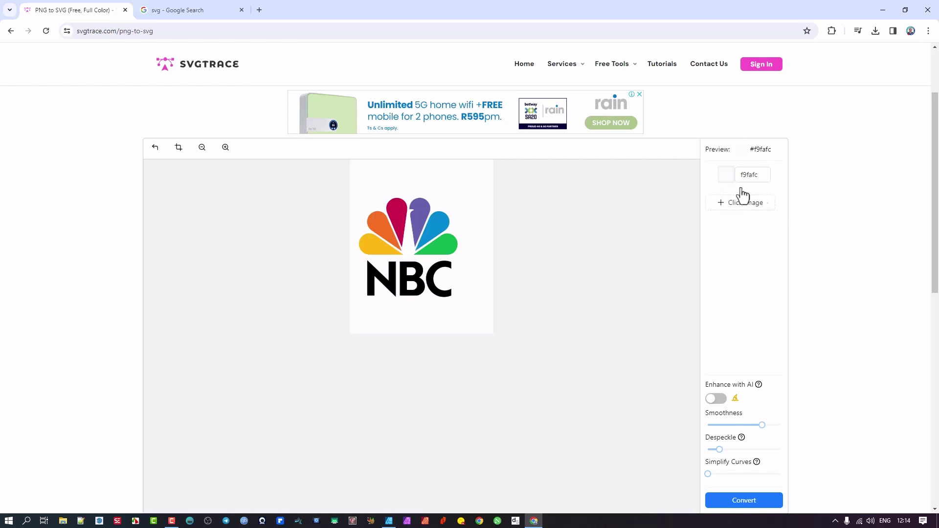
# - Eyedrop the black lettering and the yellow, orange, red, purple, blue and green feathers into the palette
pyautogui.click(395, 284)
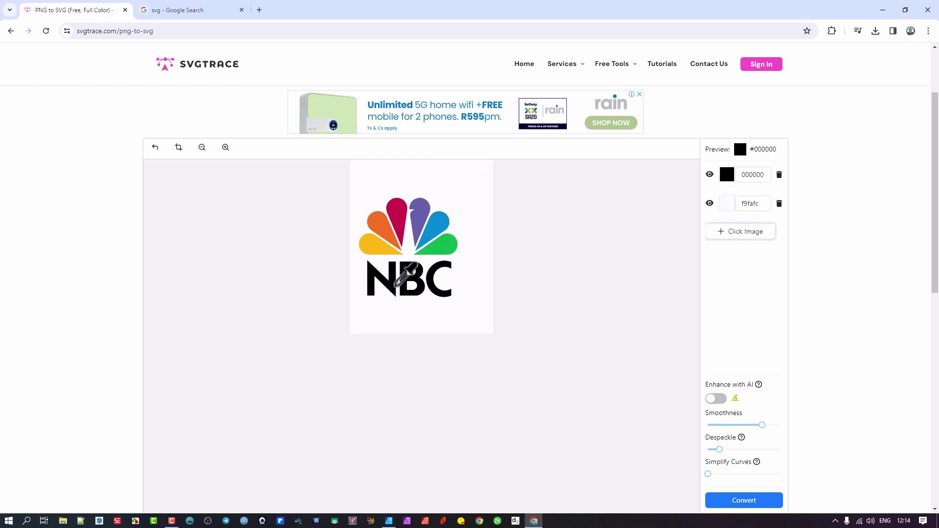
pyautogui.click(373, 244)
pyautogui.click(384, 223)
pyautogui.click(394, 213)
pyautogui.click(426, 208)
pyautogui.click(436, 221)
pyautogui.click(441, 247)
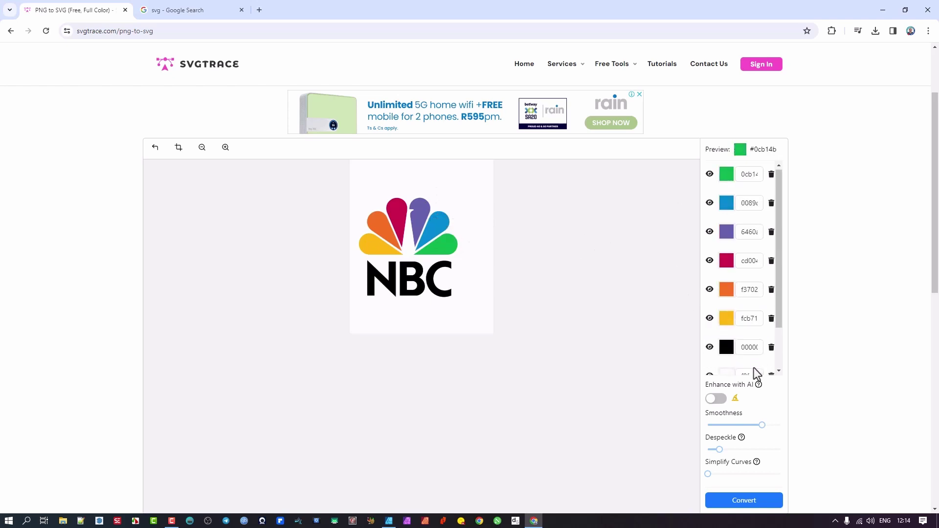
pyautogui.scroll(-1, 753, 367)
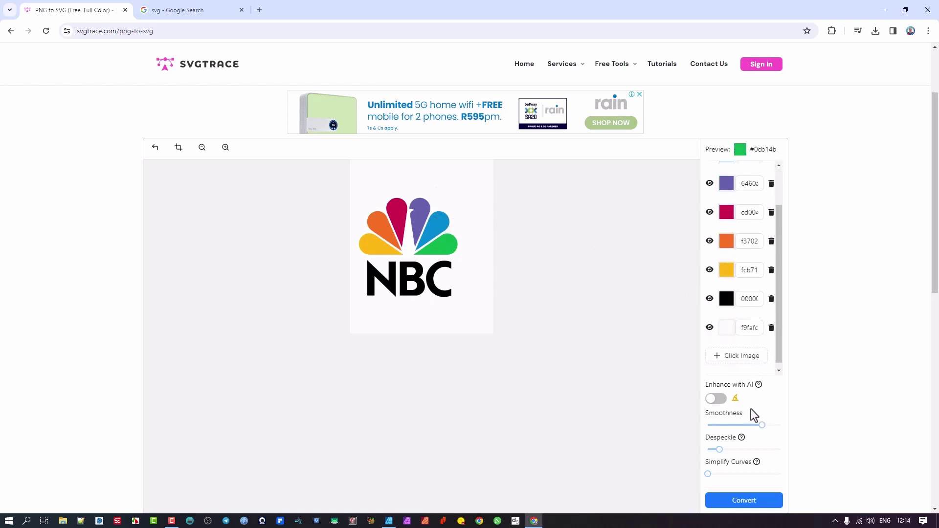
pyautogui.scroll(-1, 750, 409)
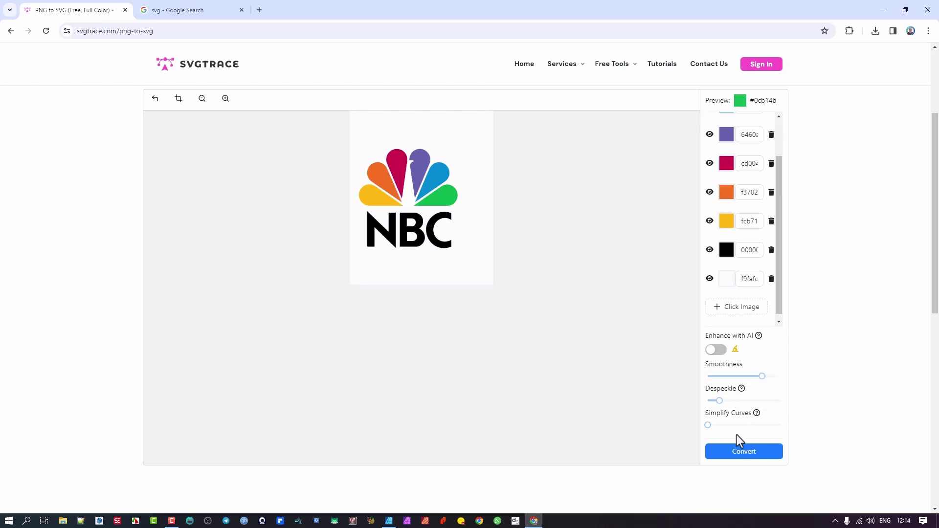
pyautogui.moveTo(742, 390)
# - Convert the cropped logo to a vector and dismiss the Unlock More Editing Features popup
pyautogui.click(749, 456)
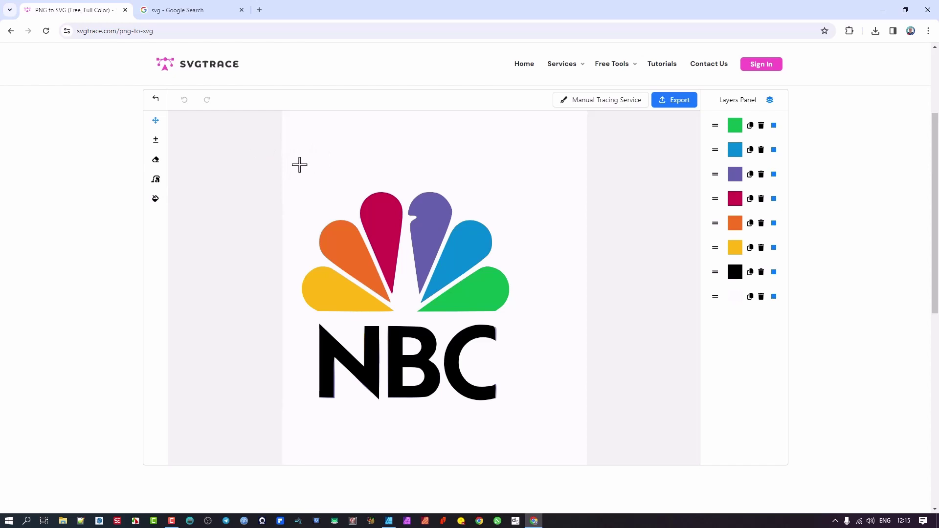
pyautogui.click(155, 162)
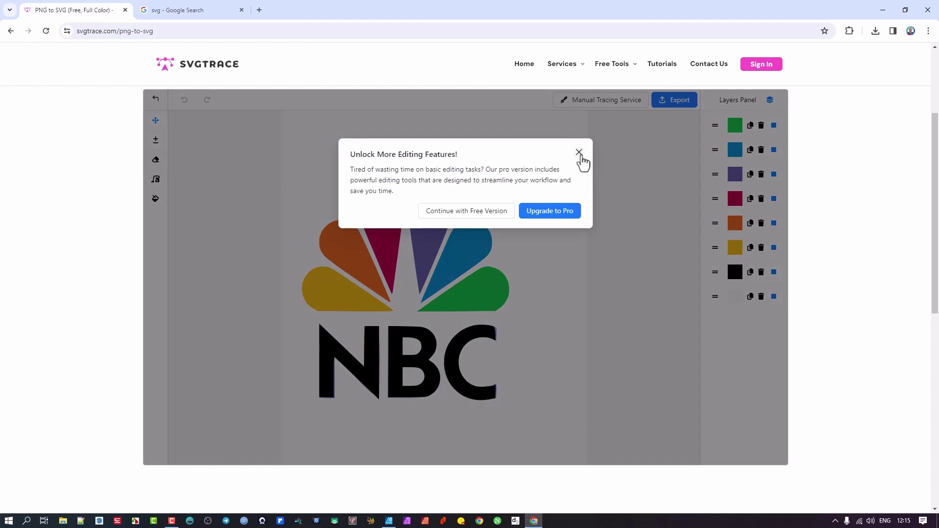
pyautogui.click(579, 153)
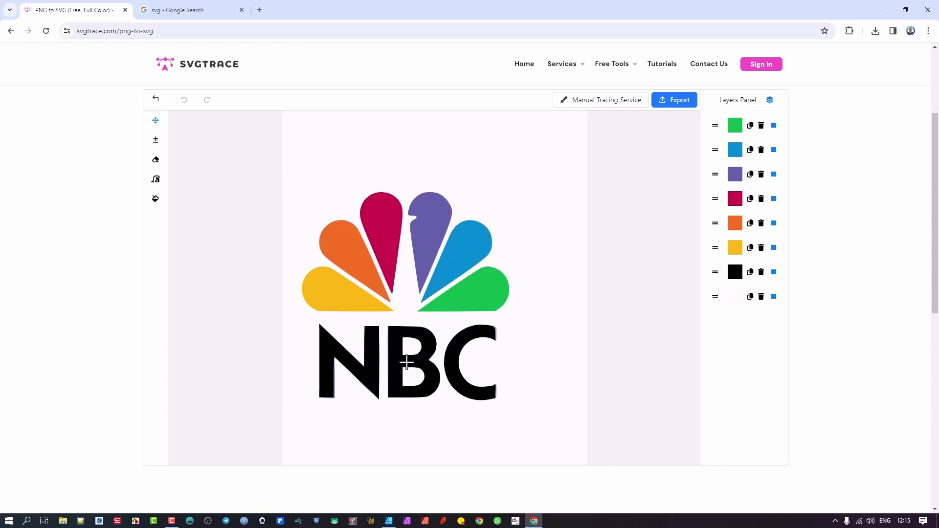
# - Scroll back and forth to inspect the traced NBC logo's feathers and lettering
pyautogui.scroll(2, 372, 374)
pyautogui.scroll(3, 384, 410)
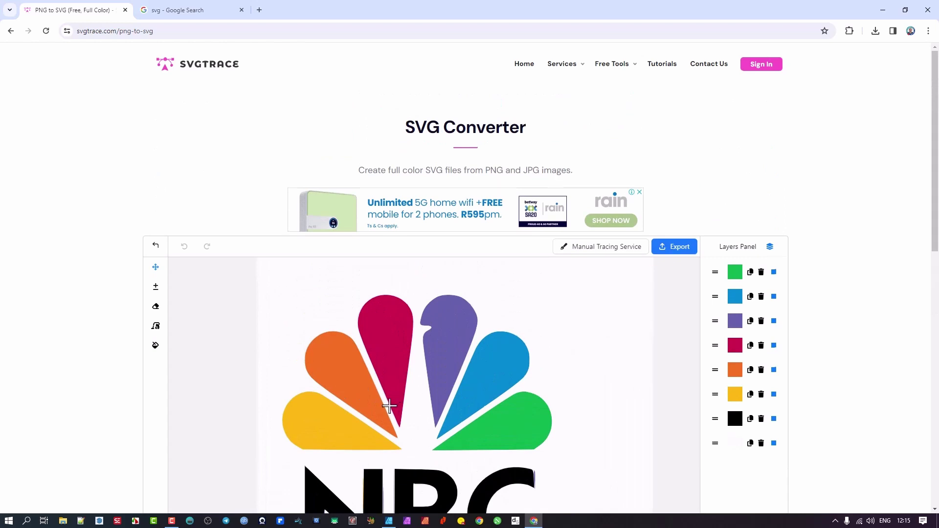
pyautogui.scroll(-2, 389, 406)
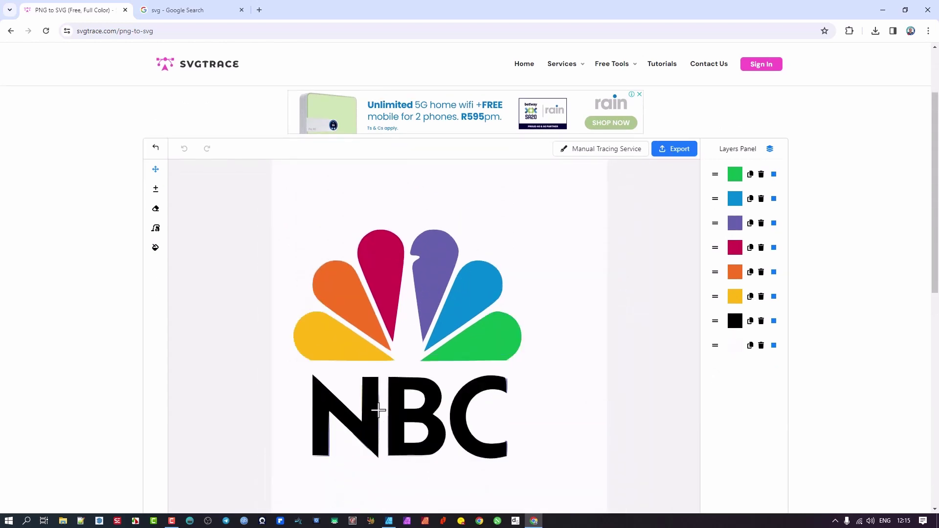
pyautogui.keyDown('ctrl'); pyautogui.scroll(2, 381, 452); pyautogui.keyUp('ctrl')
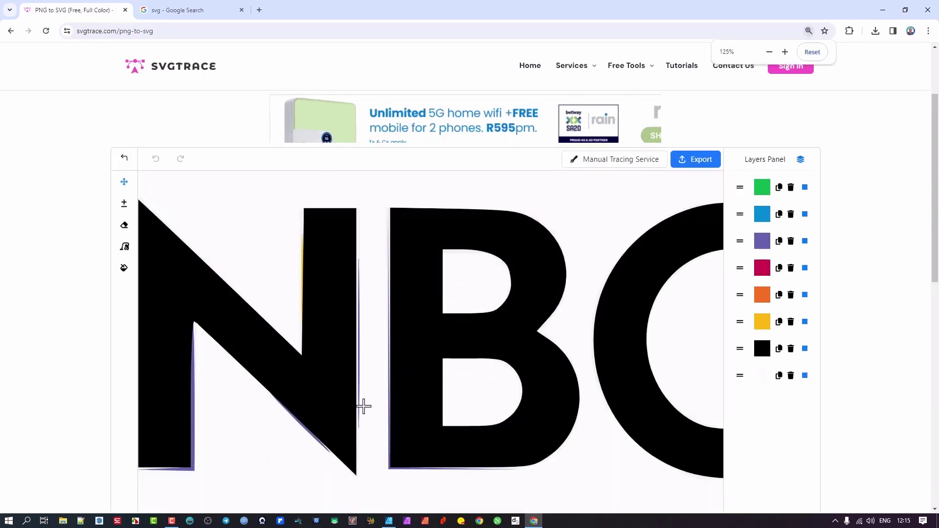
pyautogui.keyDown('ctrl'); pyautogui.scroll(1, 365, 417); pyautogui.keyUp('ctrl')
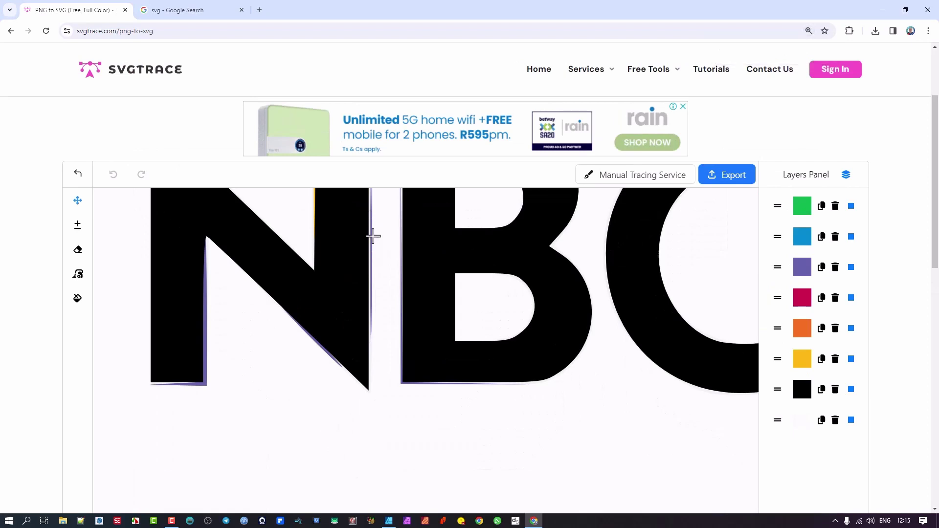
pyautogui.scroll(-3, 372, 237)
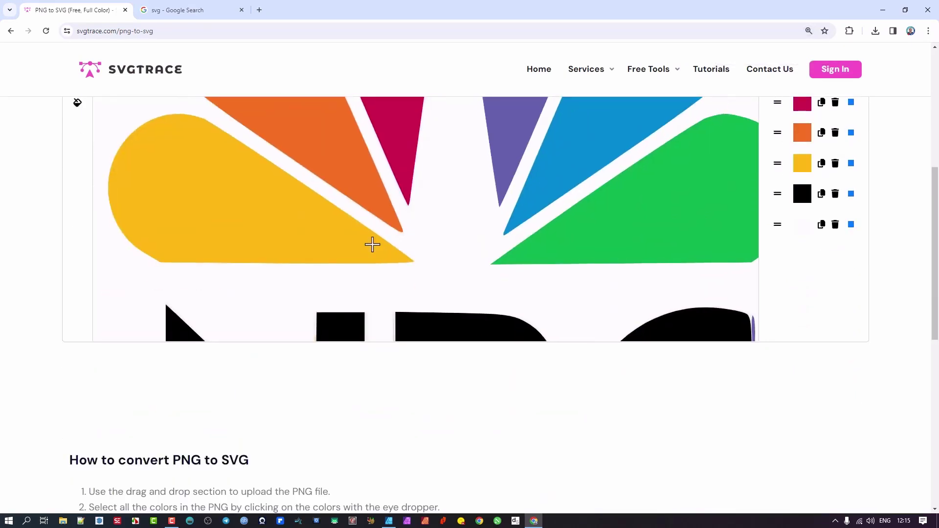
pyautogui.scroll(-3, 373, 243)
pyautogui.keyDown('ctrl'); pyautogui.scroll(-3, 401, 187); pyautogui.keyUp('ctrl')
pyautogui.keyDown('ctrl'); pyautogui.scroll(-1, 401, 193); pyautogui.keyUp('ctrl')
pyautogui.scroll(2, 406, 163)
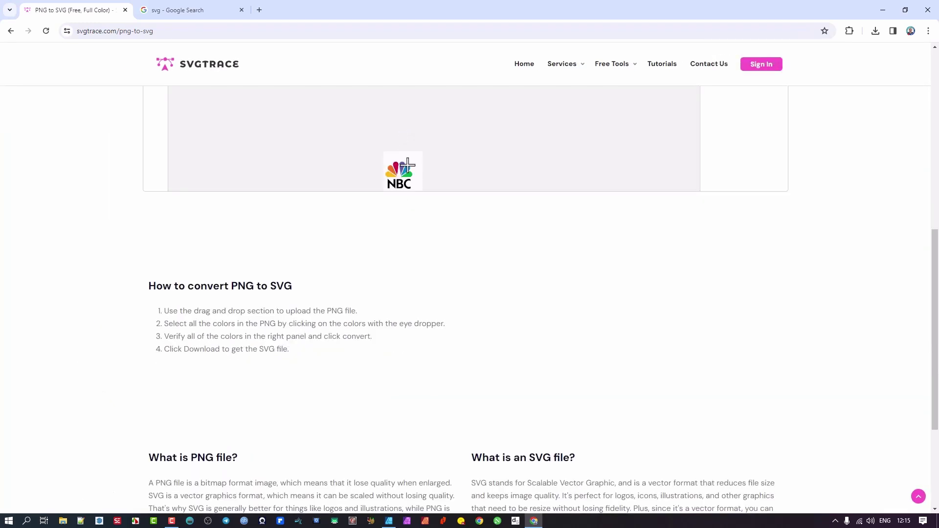
pyautogui.scroll(3, 406, 166)
pyautogui.scroll(1, 400, 194)
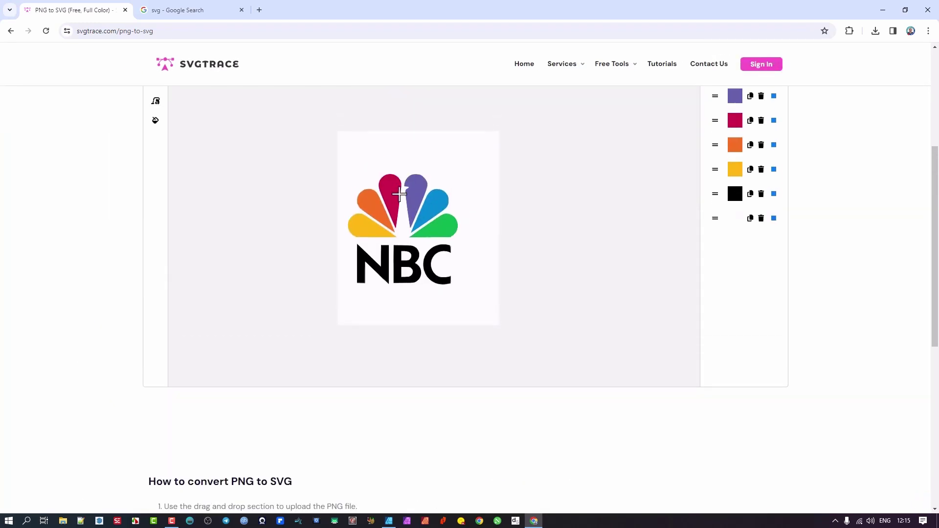
pyautogui.scroll(3, 398, 223)
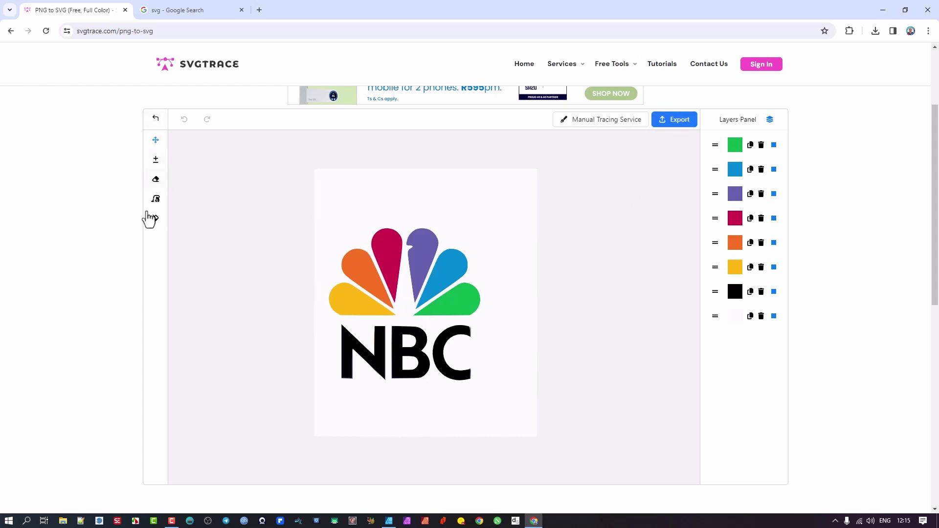
# - Export the traced logo as trace (1).svg and show it in the Downloads folder
pyautogui.click(156, 160)
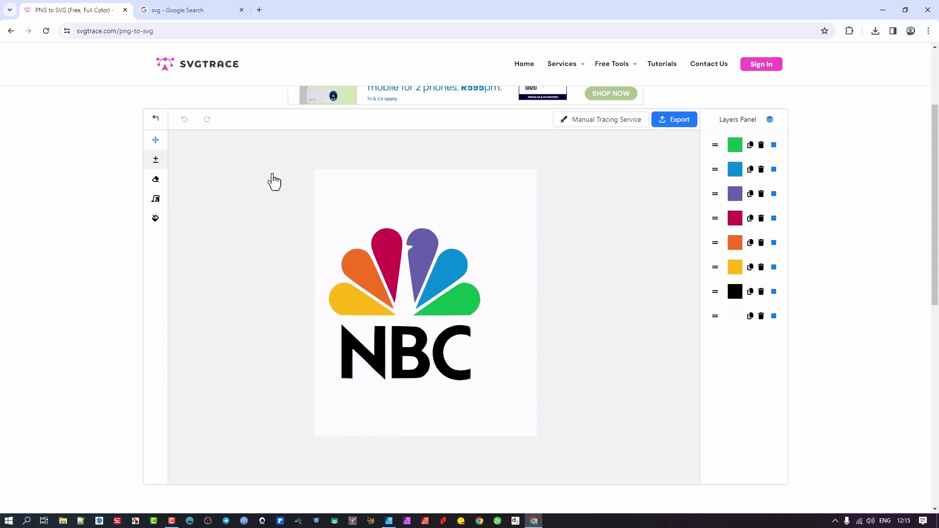
pyautogui.click(679, 120)
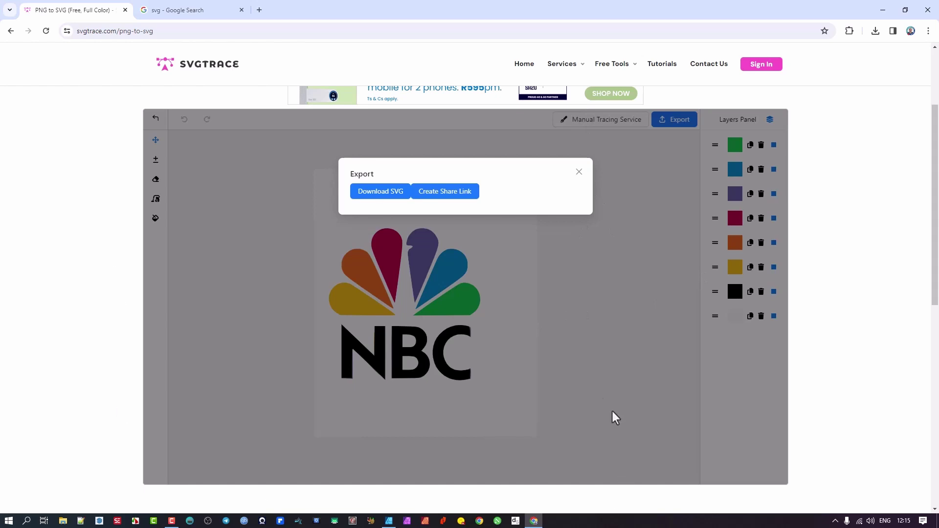
pyautogui.click(384, 193)
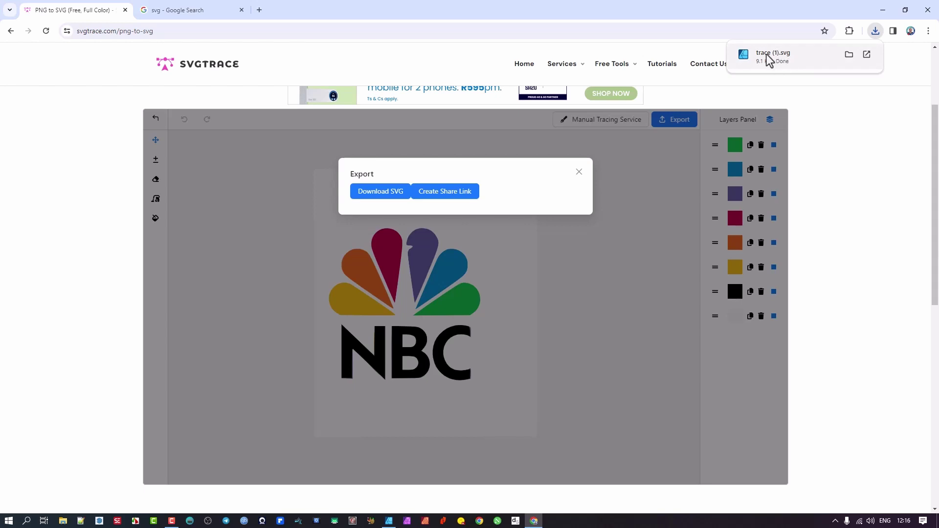
pyautogui.click(849, 56)
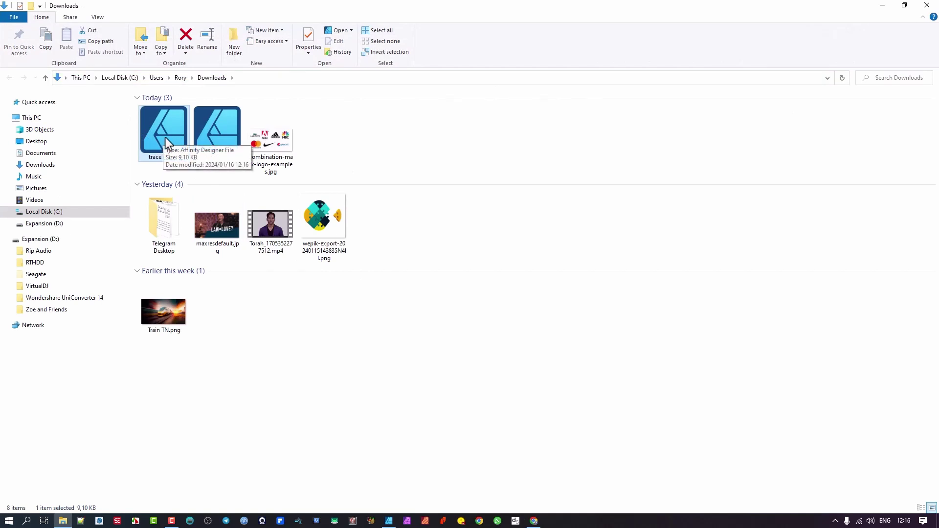
# - Open trace (1).svg with Affinity Designer 2 from File Explorer's context menu
pyautogui.rightClick(165, 138)
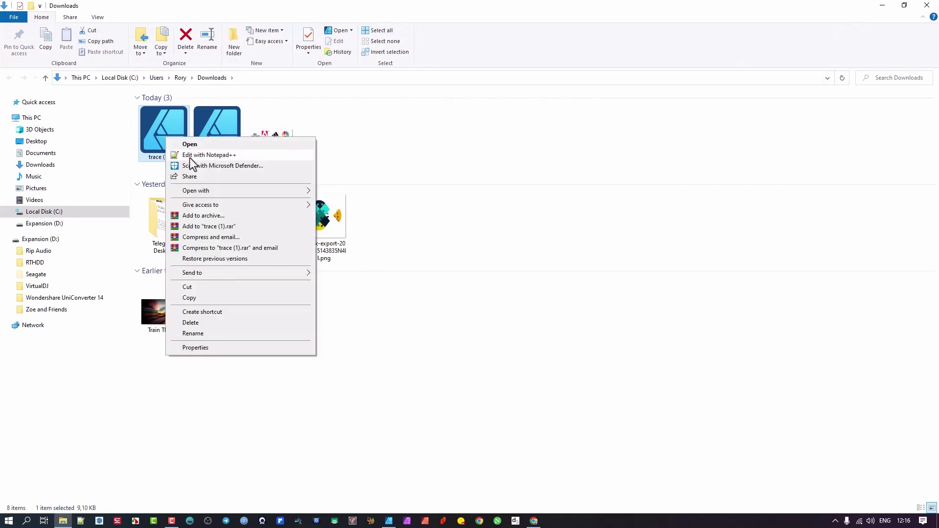
pyautogui.moveTo(203, 191)
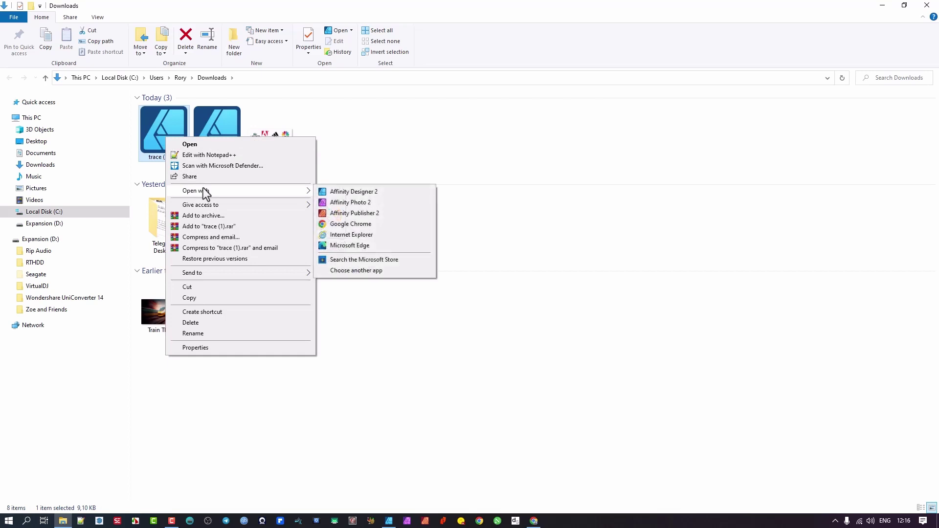
pyautogui.click(354, 192)
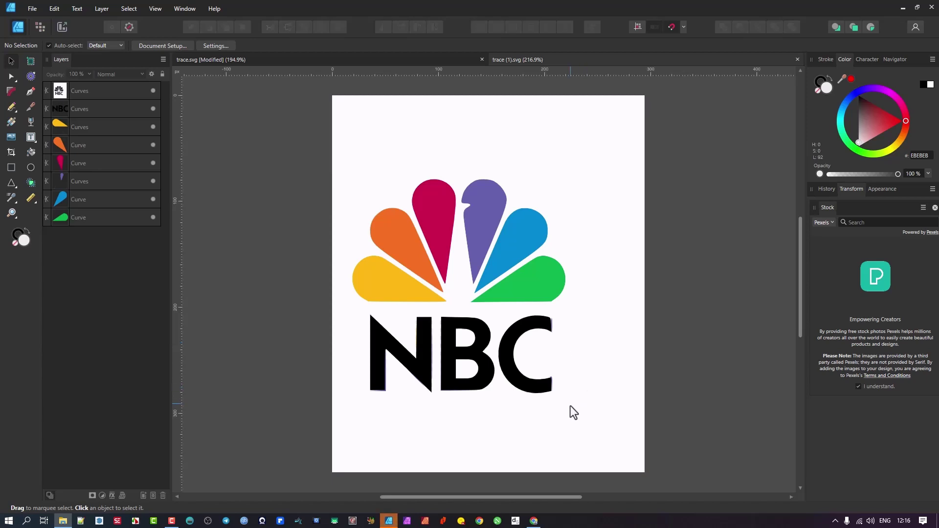
# - Select and delete the white background curve behind the NBC logo
pyautogui.scroll(3, 570, 406)
pyautogui.scroll(-2, 572, 397)
pyautogui.click(592, 305)
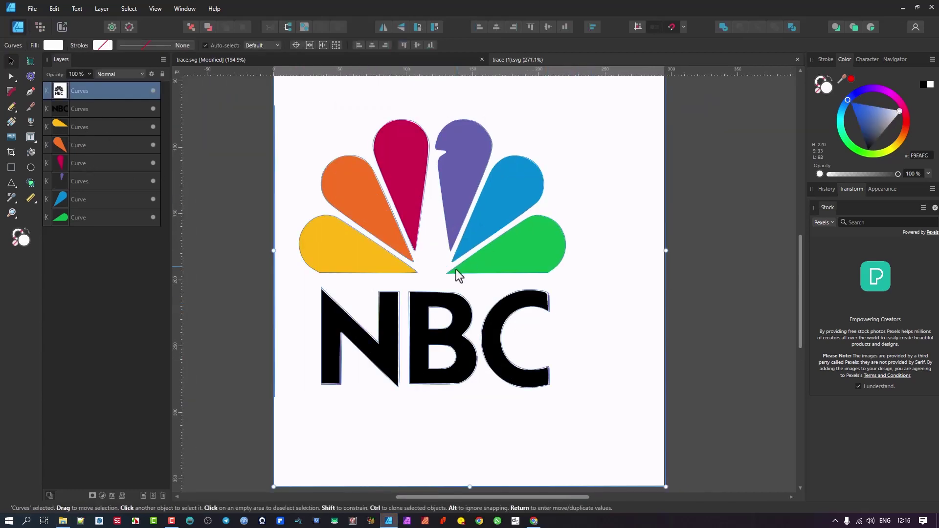
pyautogui.press('Delete')
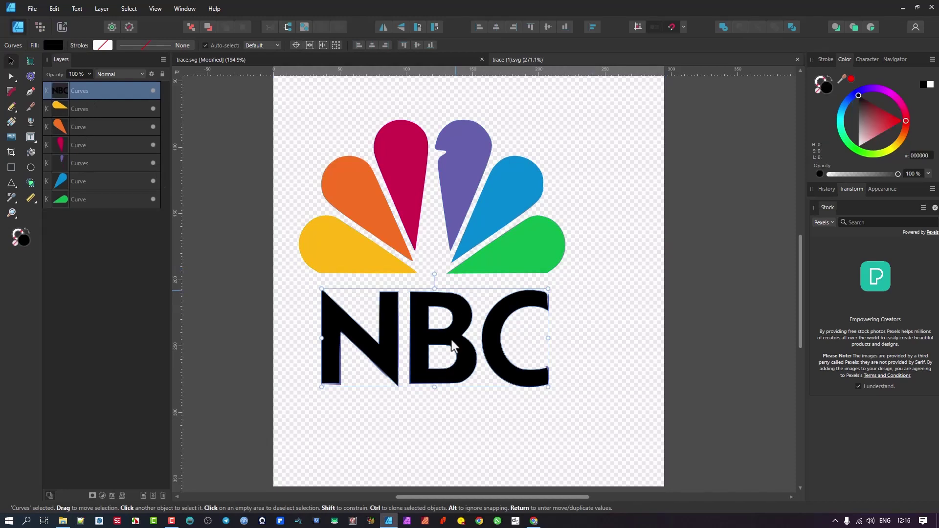
# - With the Node tool, select and delete the stray sliver nodes beside the N and the B
pyautogui.scroll(6, 409, 392)
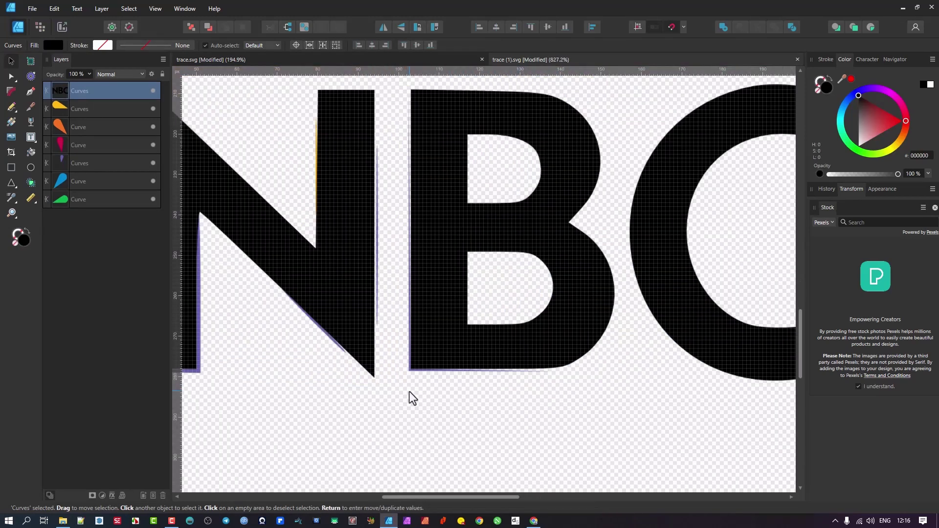
pyautogui.click(377, 226)
pyautogui.press('a')
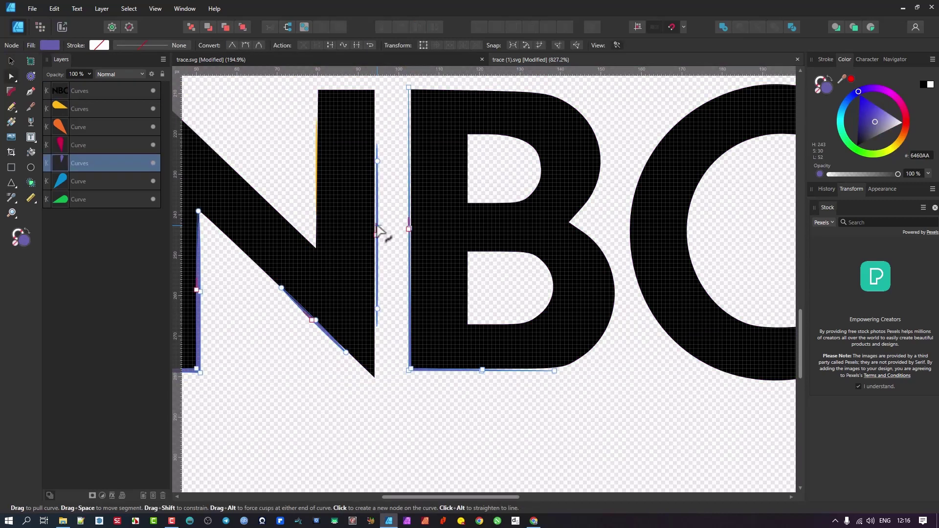
pyautogui.moveTo(361, 130); pyautogui.dragTo(389, 336)
pyautogui.press('Delete')
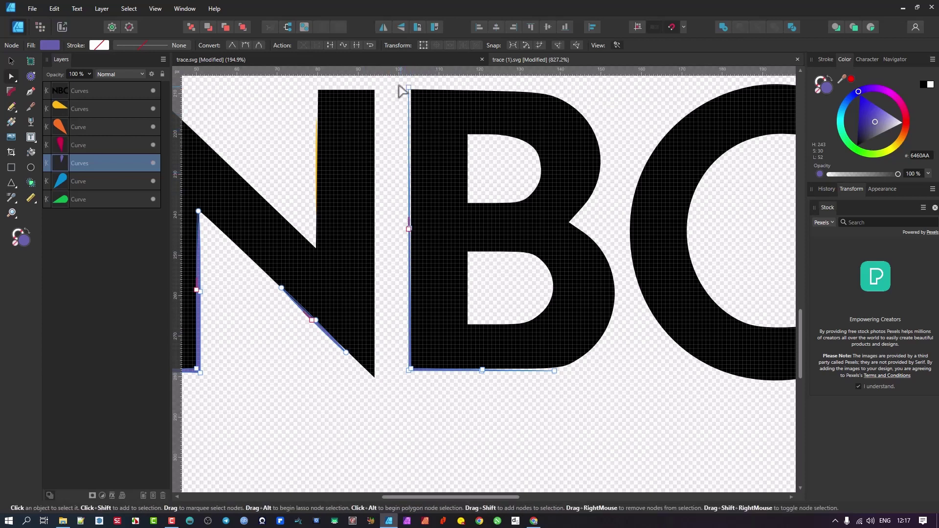
pyautogui.moveTo(397, 87)
pyautogui.mouseDown()
pyautogui.moveTo(401, 380)
pyautogui.moveTo(415, 395)
pyautogui.moveTo(559, 401)
pyautogui.moveTo(561, 368)
pyautogui.moveTo(472, 340)
pyautogui.moveTo(438, 233)
pyautogui.moveTo(431, 126)
pyautogui.mouseUp()
pyautogui.moveTo(418, 87); pyautogui.dragTo(420, 89)
pyautogui.press('Delete')
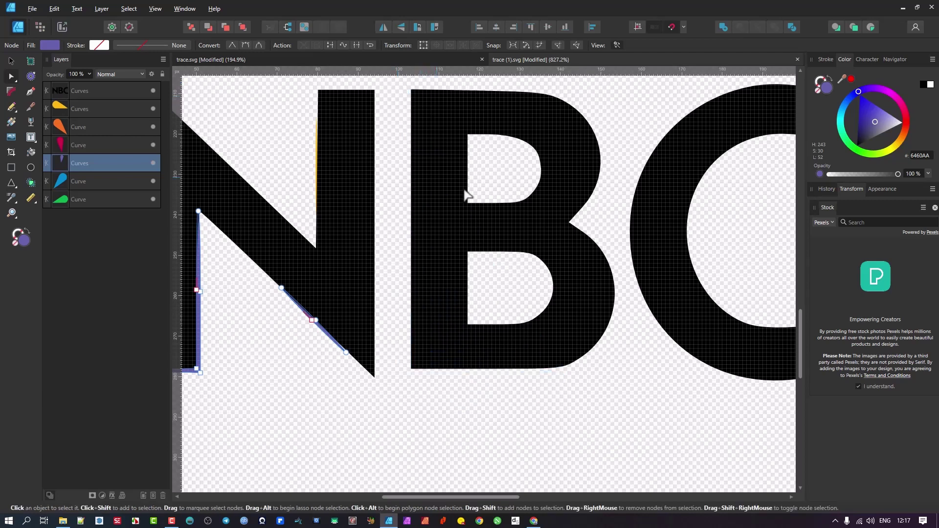
# - Clear the node selection, return to the Move tool, and select then deselect the orange petal
pyautogui.scroll(-5, 528, 260)
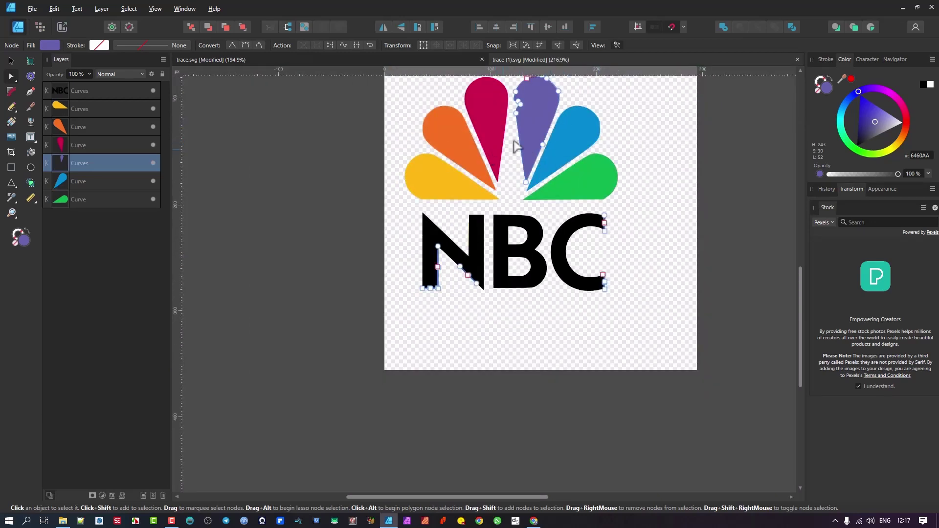
pyautogui.click(417, 108)
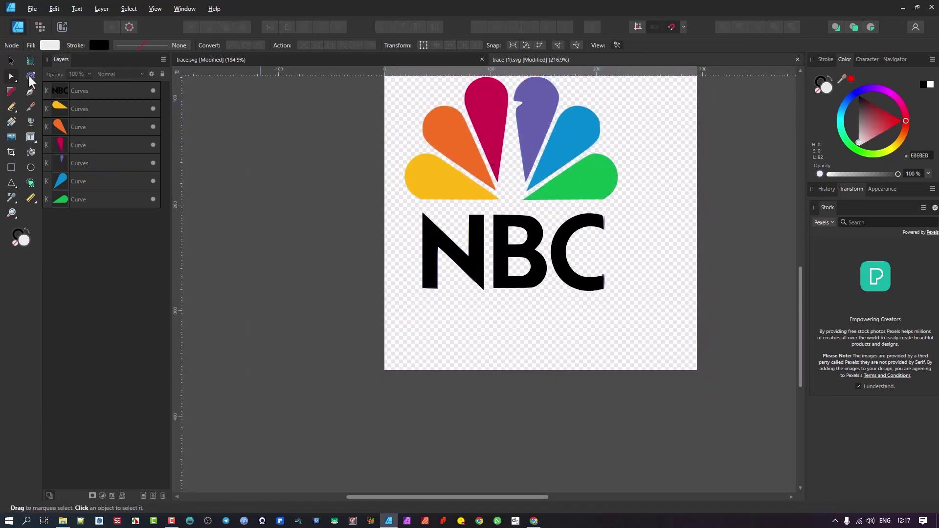
pyautogui.click(11, 62)
pyautogui.click(438, 135)
pyautogui.moveTo(518, 321); pyautogui.dragTo(441, 128)
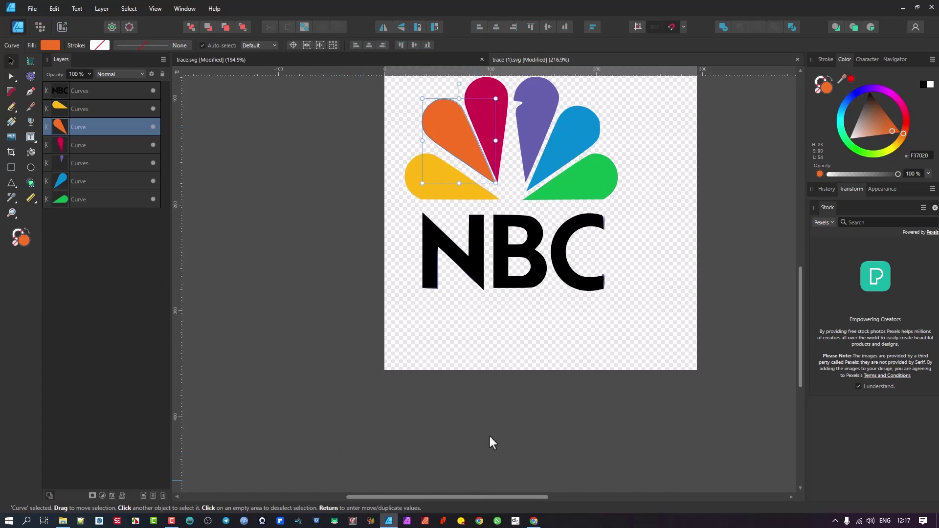
pyautogui.click(517, 454)
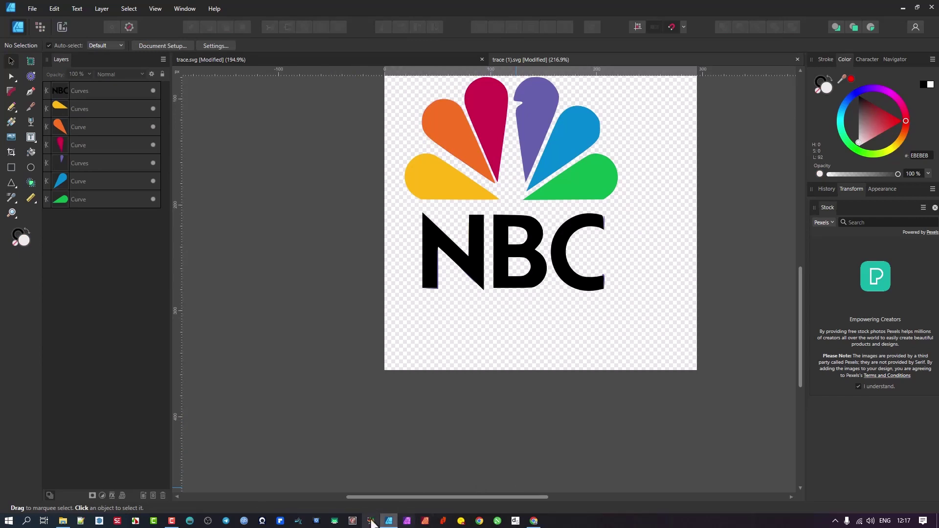
# - Back in Chrome, close the Export popup and go to the pro.svgtrace.com dashboard via Sign In
pyautogui.click(533, 521)
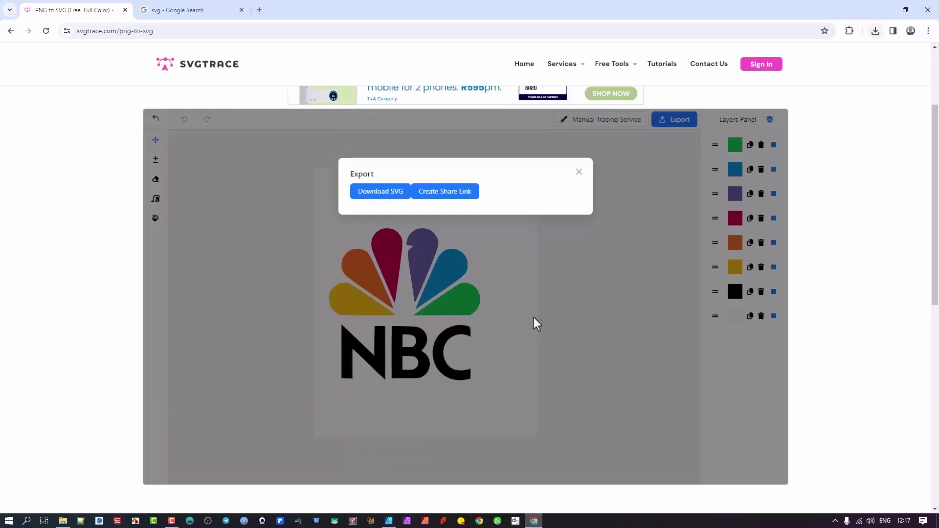
pyautogui.click(593, 225)
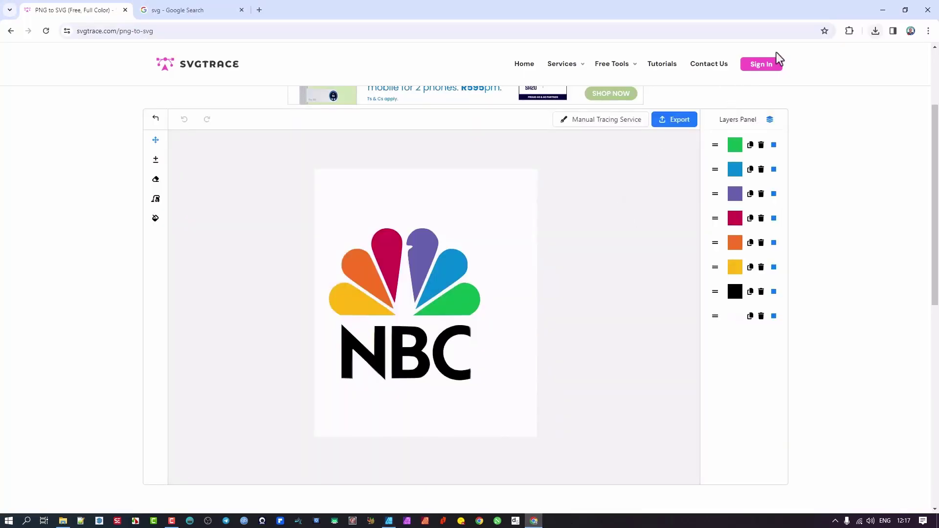
pyautogui.click(772, 65)
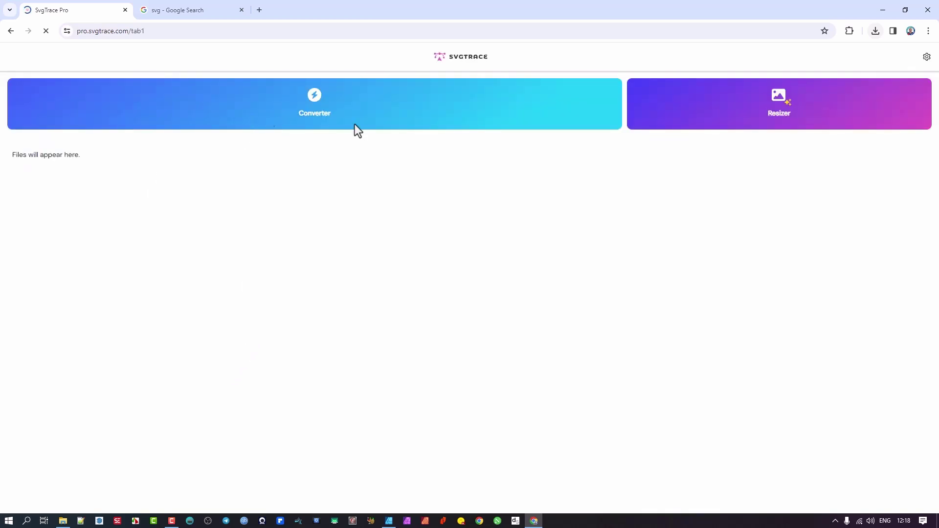
# - In the Pro Converter, open combination-mark-logo-examples.jpg and crop its right column down to the NBC logo
pyautogui.click(316, 101)
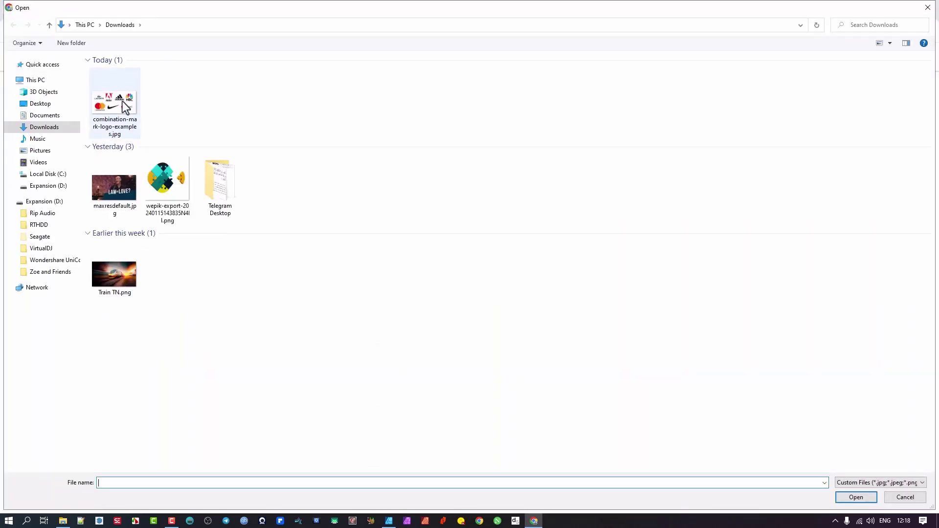
pyautogui.doubleClick(123, 102)
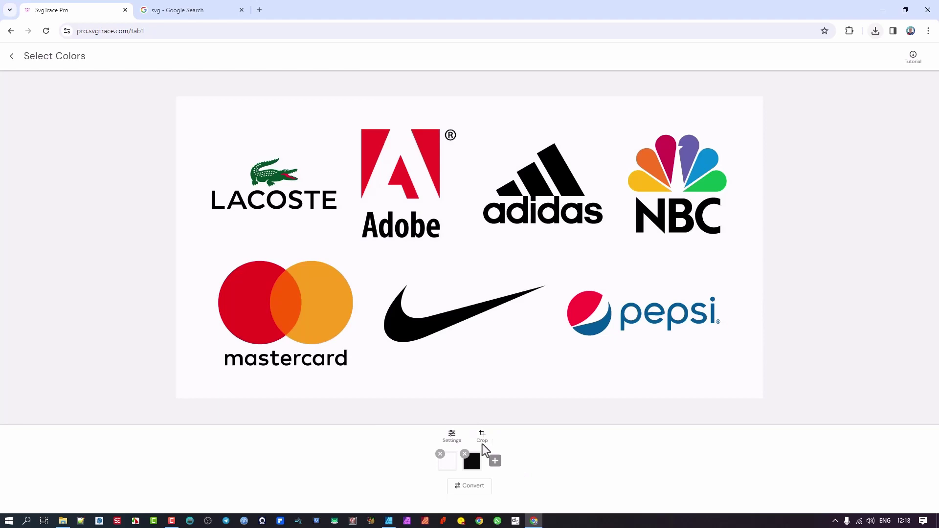
pyautogui.click(482, 436)
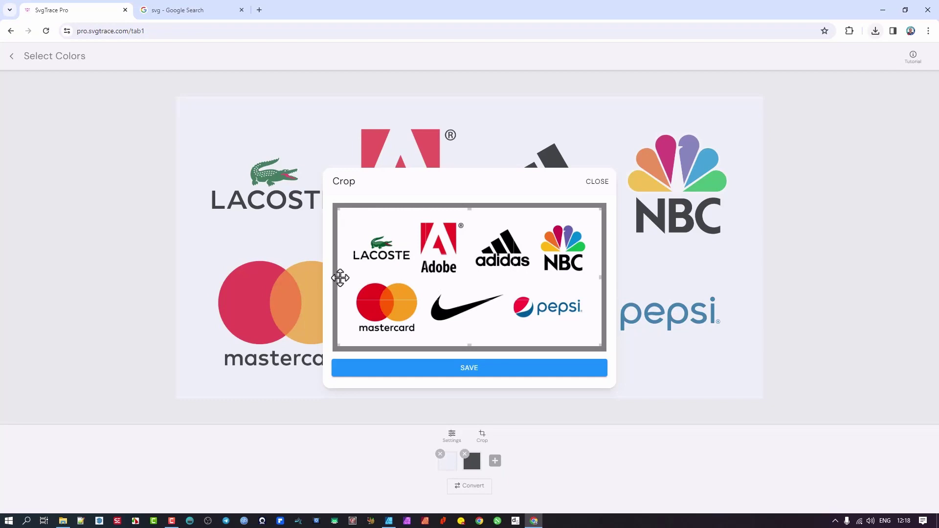
pyautogui.moveTo(336, 277); pyautogui.dragTo(533, 286)
pyautogui.moveTo(564, 342); pyautogui.dragTo(564, 339)
pyautogui.moveTo(568, 297); pyautogui.dragTo(566, 285)
pyautogui.click(503, 369)
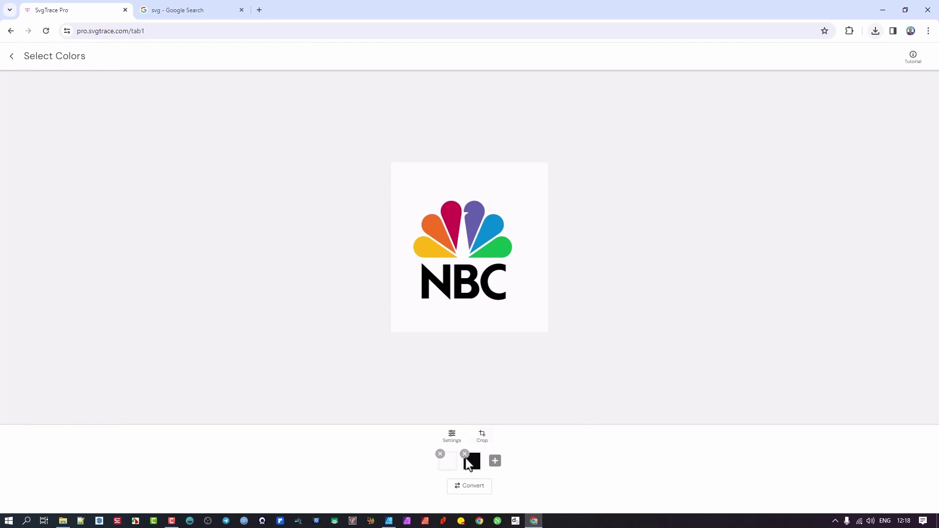
# - Replace the default palette swatches with white and with black picked from the NBC letters
pyautogui.click(440, 455)
pyautogui.click(520, 192)
pyautogui.click(441, 455)
pyautogui.click(428, 277)
# - Add the yellow, orange, magenta, purple, blue and green petal colours to the palette
pyautogui.click(427, 252)
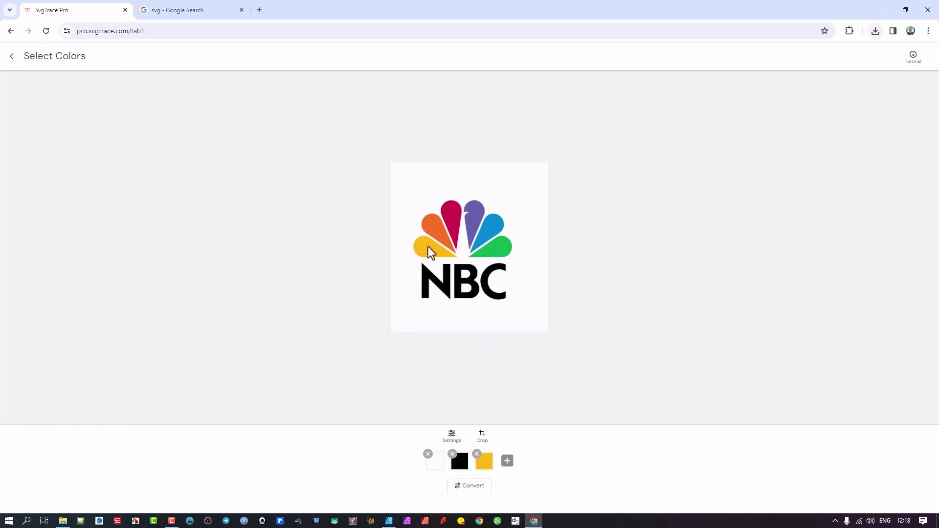
pyautogui.click(439, 233)
pyautogui.click(452, 217)
pyautogui.click(477, 214)
pyautogui.click(494, 229)
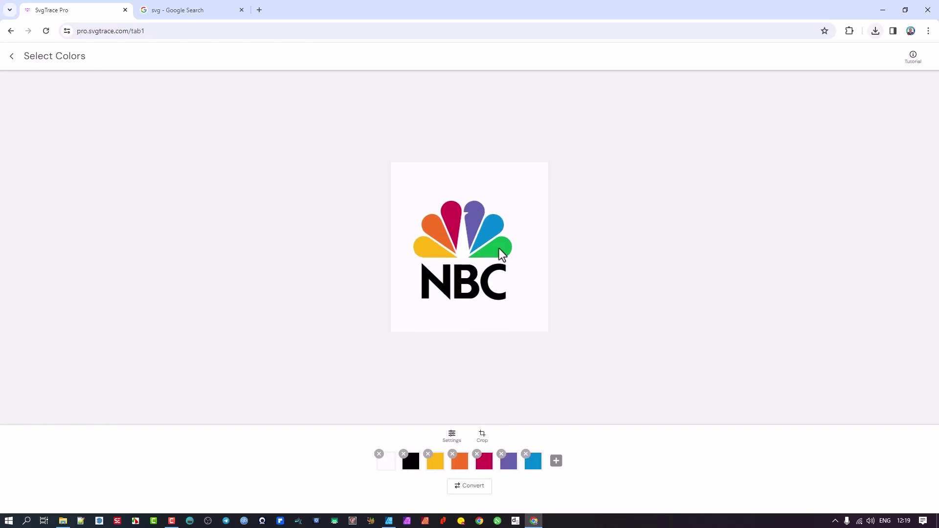
pyautogui.click(499, 249)
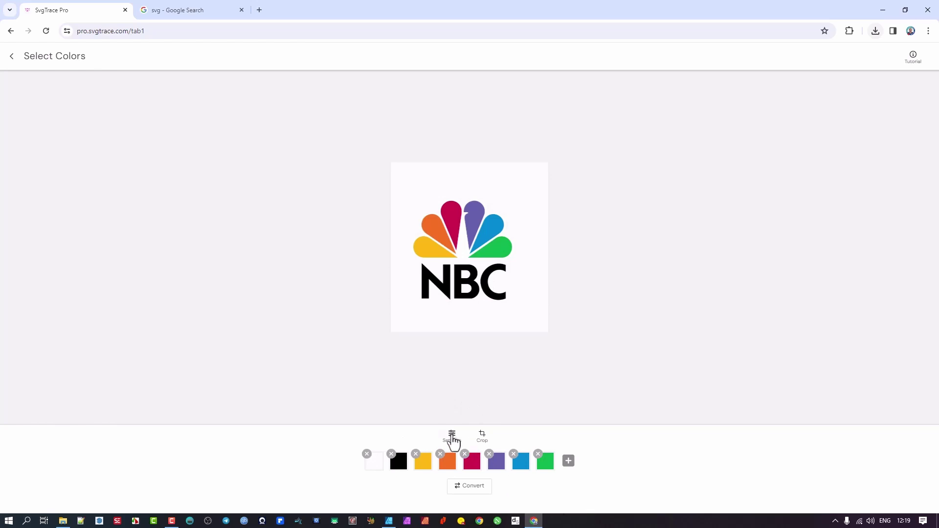
pyautogui.click(453, 442)
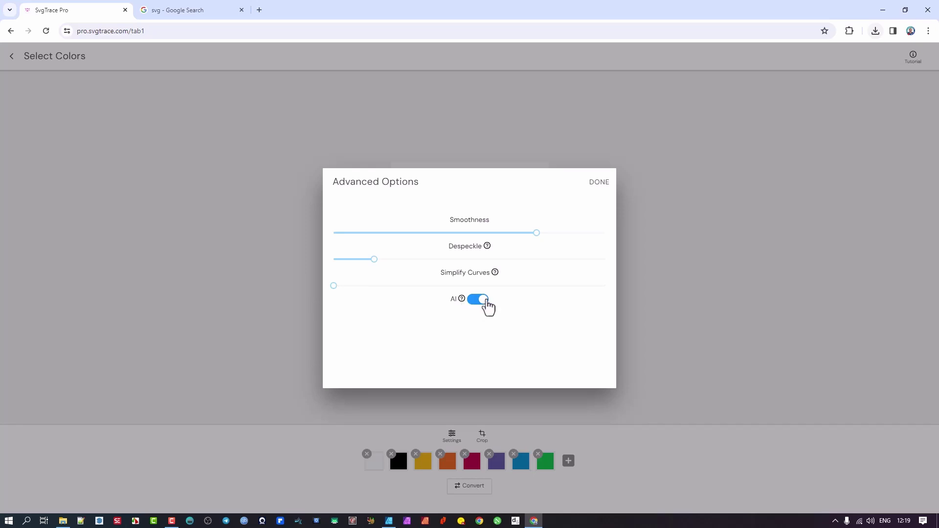
# - Confirm Advanced Options with Smoothness, Despeckle, Simplify Curves and AI unchanged, then run Convert
pyautogui.click(599, 186)
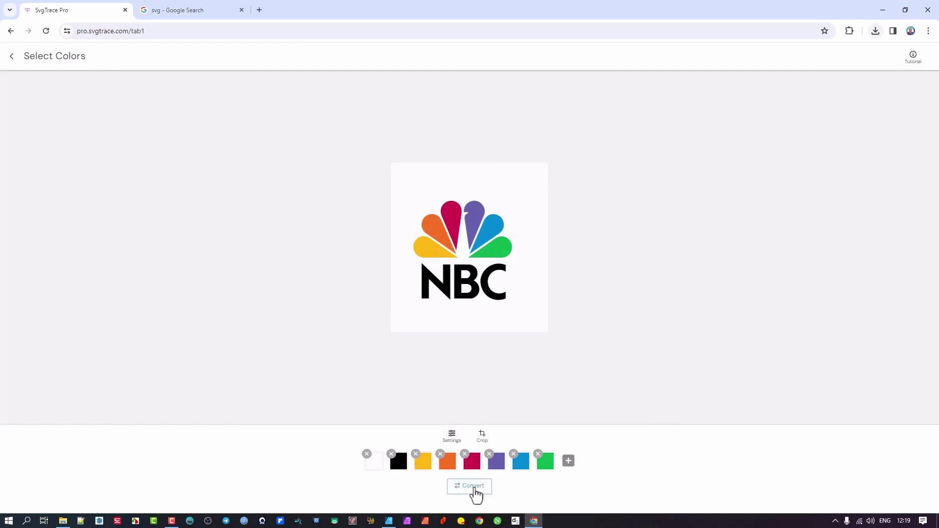
pyautogui.click(473, 487)
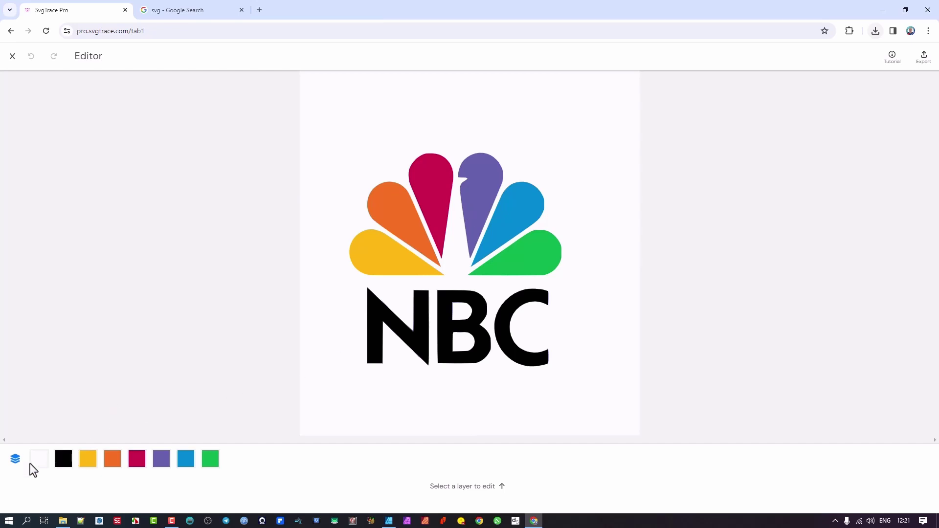
# - Isolate the yellow, orange, magenta and finally the purple petal layers in turn
pyautogui.click(87, 461)
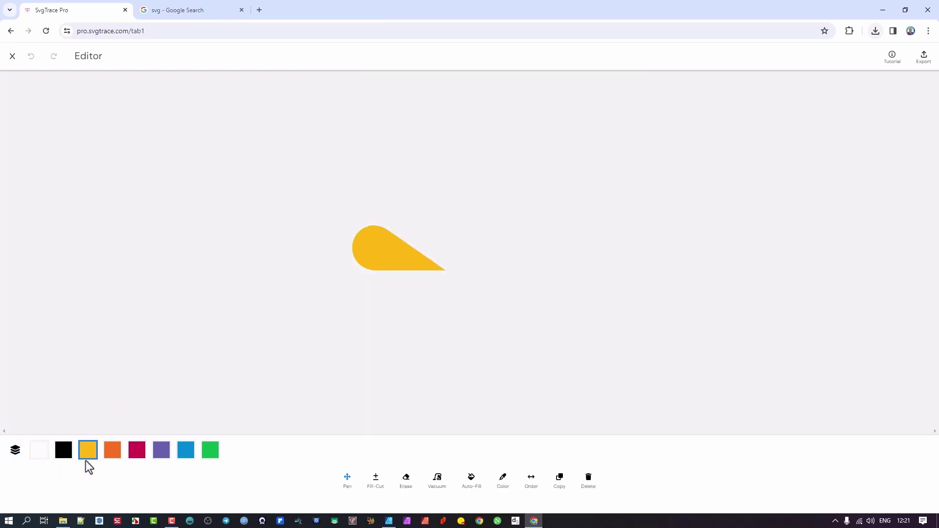
pyautogui.click(110, 450)
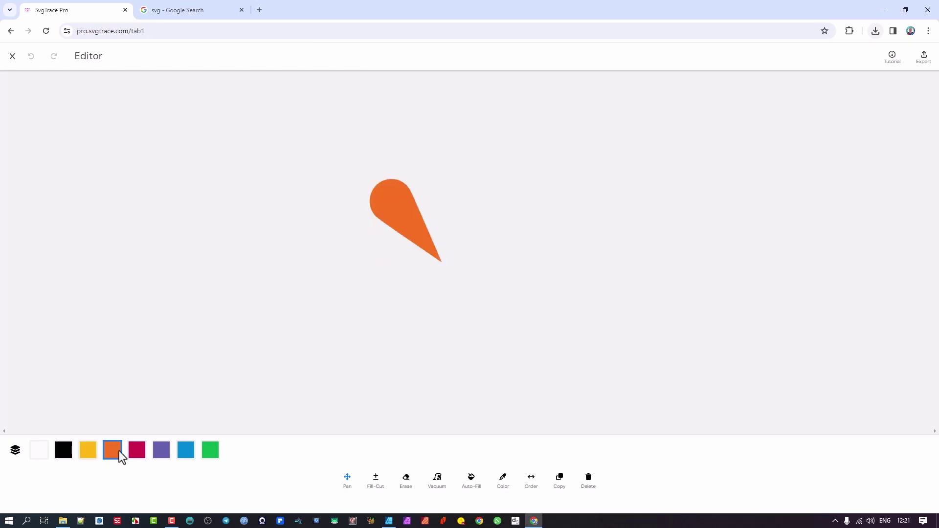
pyautogui.click(137, 451)
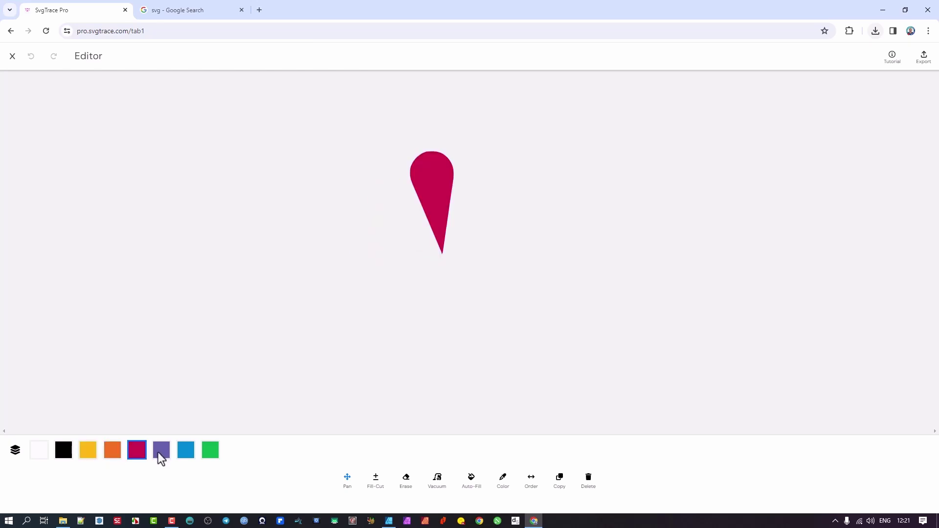
pyautogui.click(160, 455)
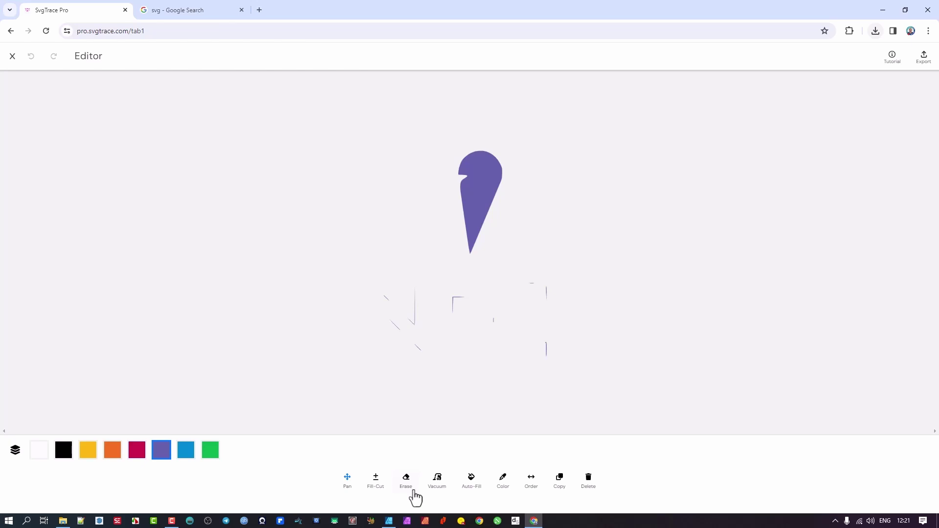
# - Vacuum away the thin diagonal stray strokes below the purple petal
pyautogui.click(435, 478)
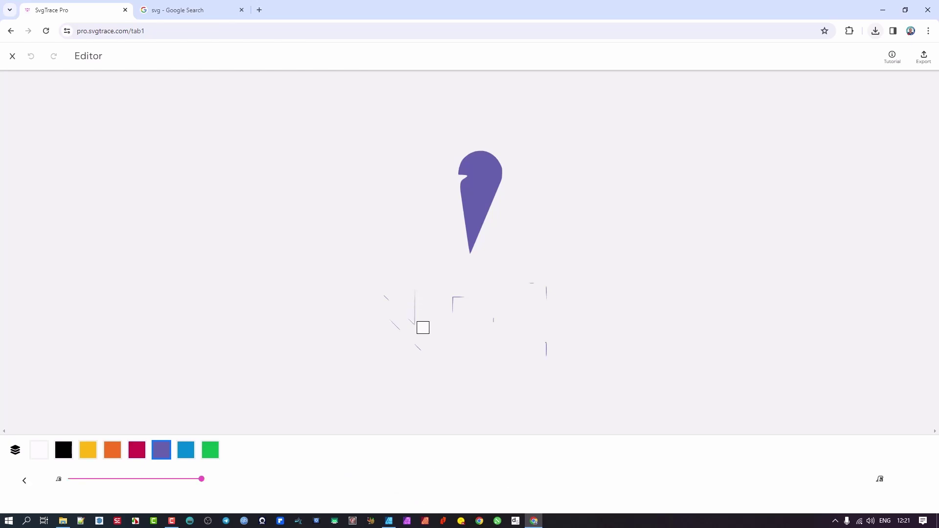
pyautogui.click(418, 343)
pyautogui.moveTo(352, 315)
pyautogui.mouseDown()
pyautogui.moveTo(372, 342)
pyautogui.moveTo(428, 333)
pyautogui.mouseUp()
pyautogui.moveTo(398, 269)
pyautogui.mouseDown()
pyautogui.moveTo(394, 299)
pyautogui.moveTo(417, 327)
pyautogui.moveTo(420, 302)
pyautogui.mouseUp()
pyautogui.click(26, 482)
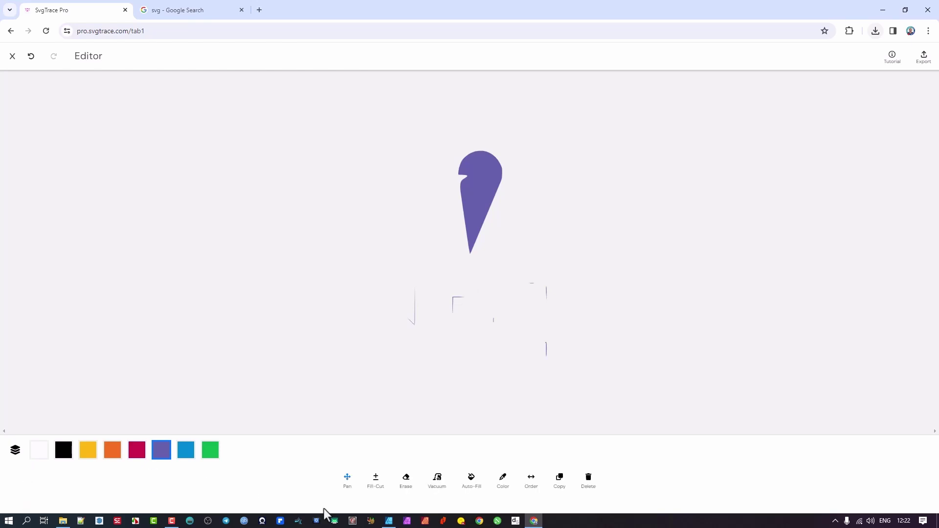
# - Erase the remaining vertical and corner stray strokes from the purple layer
pyautogui.click(405, 480)
pyautogui.moveTo(419, 324)
pyautogui.mouseDown()
pyautogui.moveTo(482, 295)
pyautogui.moveTo(482, 305)
pyautogui.moveTo(535, 329)
pyautogui.moveTo(555, 325)
pyautogui.moveTo(537, 284)
pyautogui.moveTo(544, 352)
pyautogui.mouseUp()
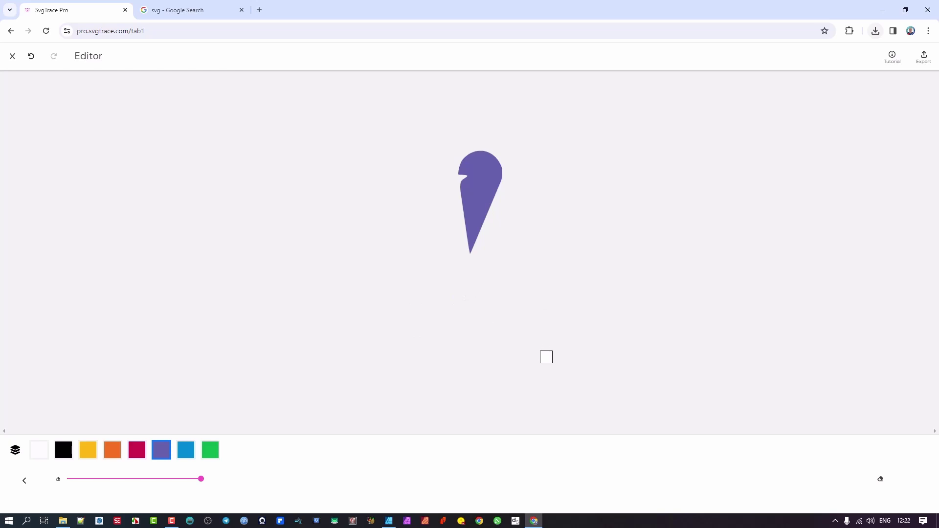
pyautogui.click(24, 482)
# - Review the blue, green, black-letter and white layers and the full logo, then reopen the yellow layer
pyautogui.click(184, 453)
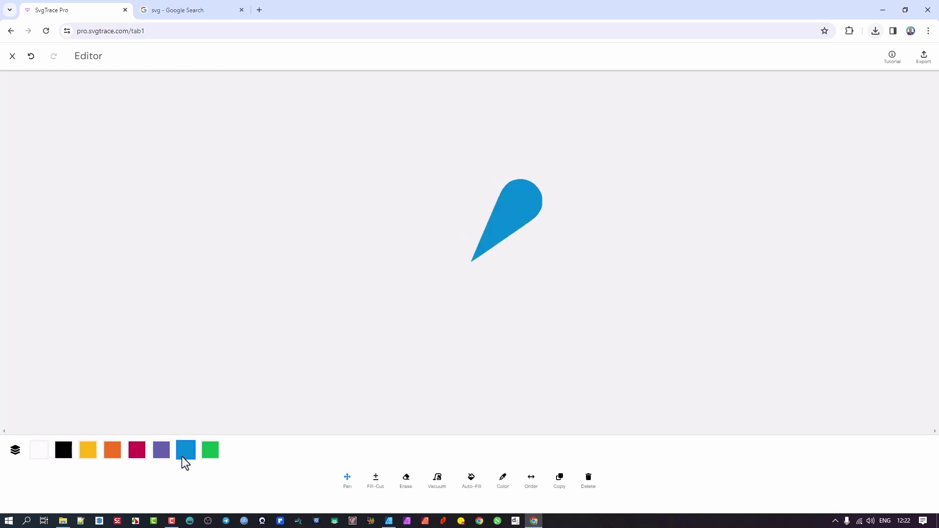
pyautogui.click(212, 456)
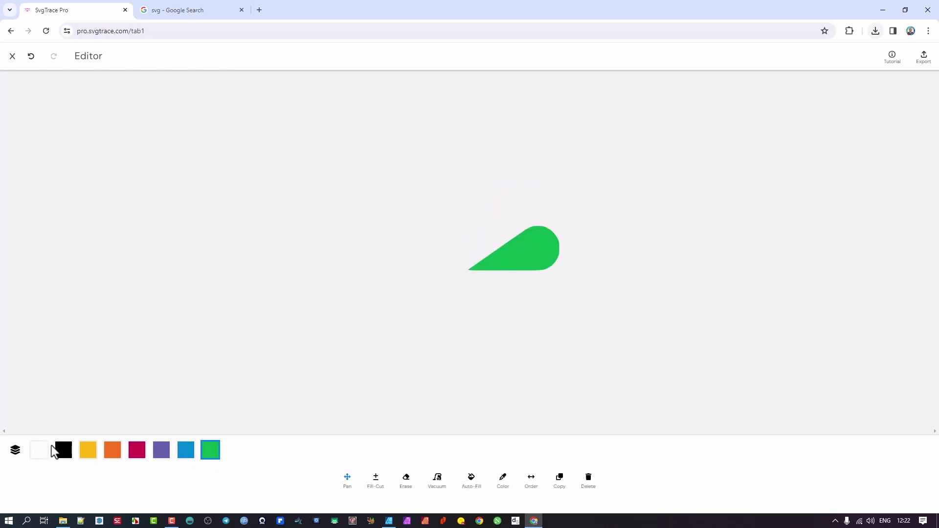
pyautogui.click(65, 452)
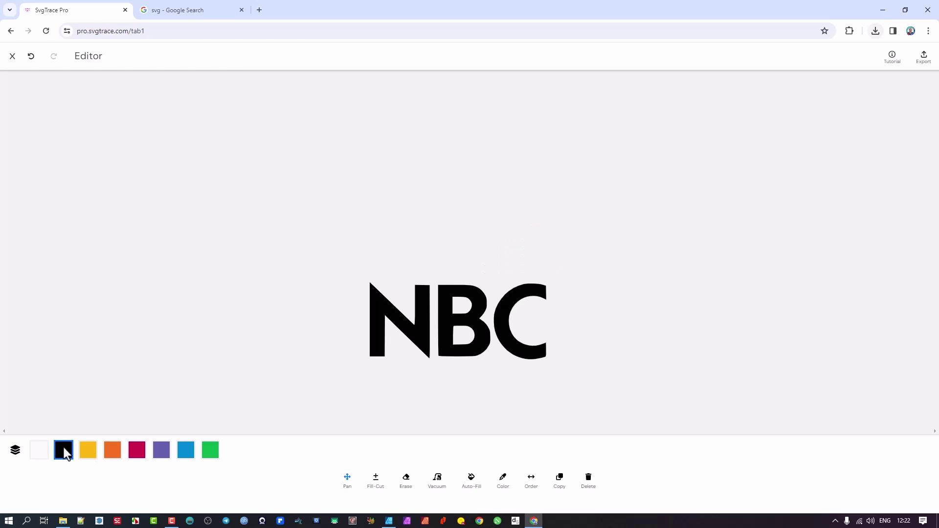
pyautogui.click(36, 453)
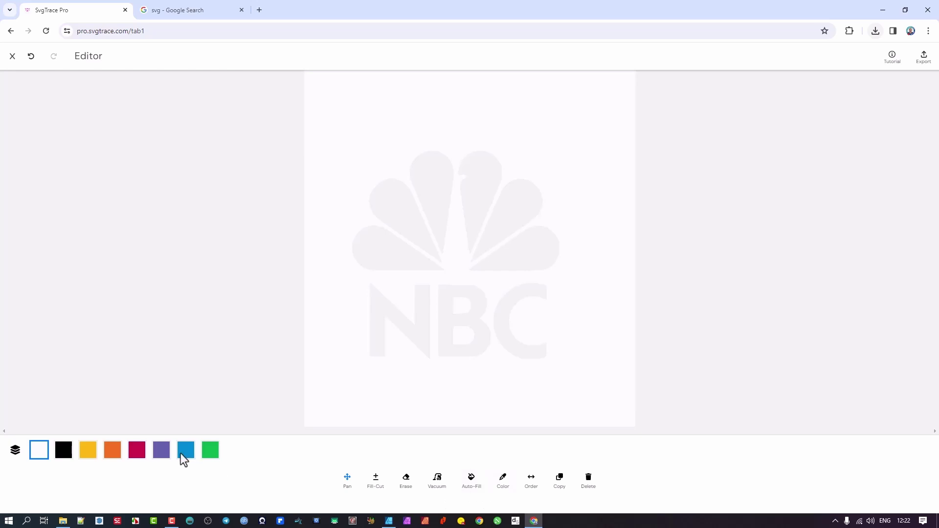
pyautogui.click(17, 452)
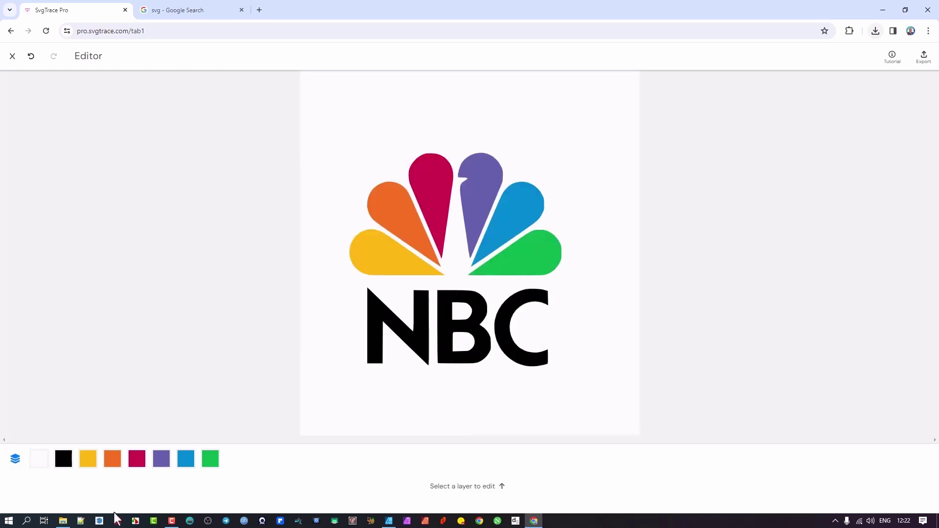
pyautogui.click(87, 460)
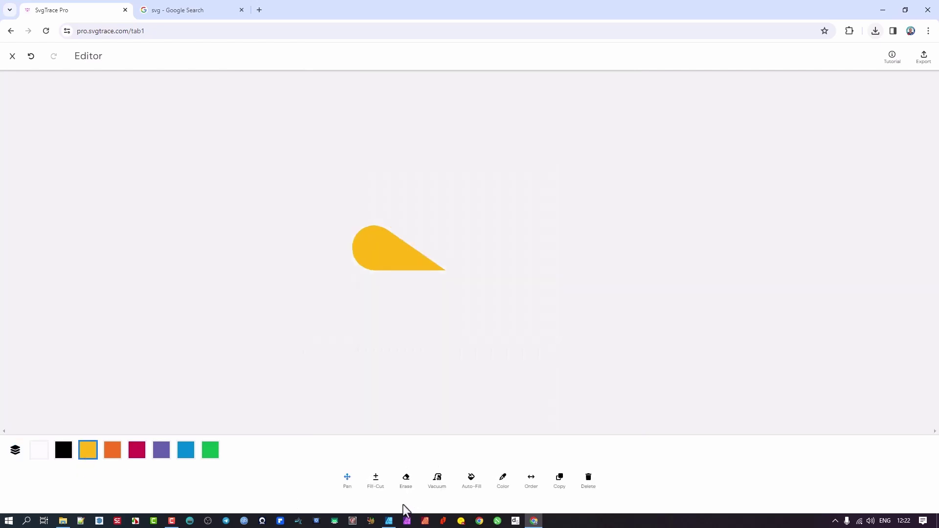
# - Shift the yellow petal's hue from orange to lemon yellow, save it, and view the full logo
pyautogui.click(417, 240)
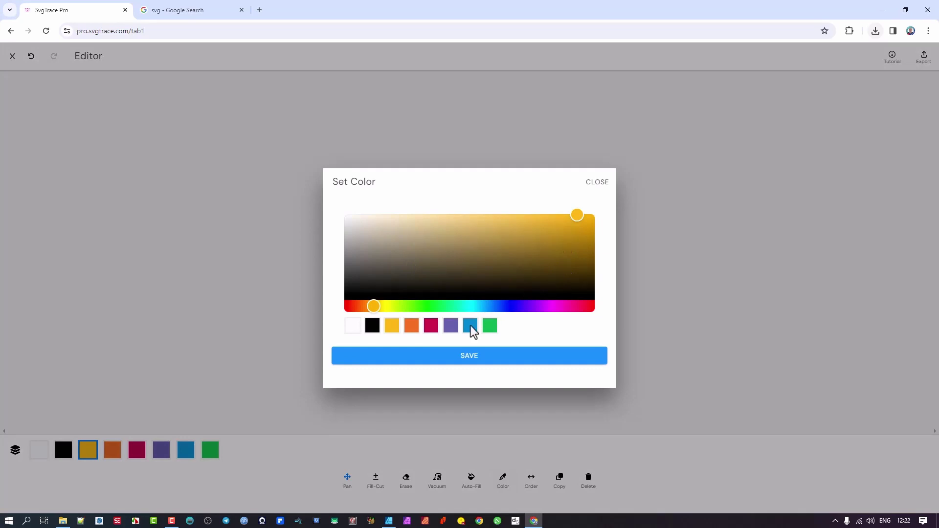
pyautogui.moveTo(377, 305); pyautogui.dragTo(389, 307)
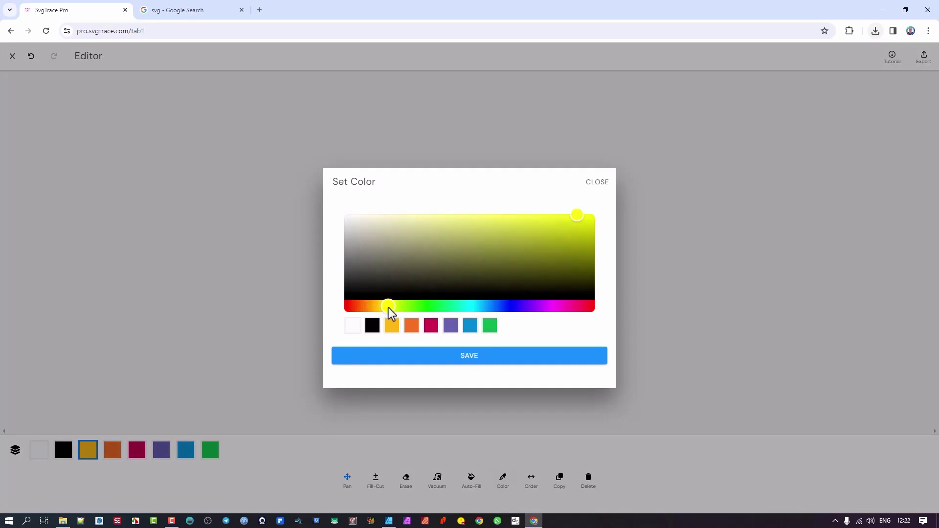
pyautogui.click(452, 362)
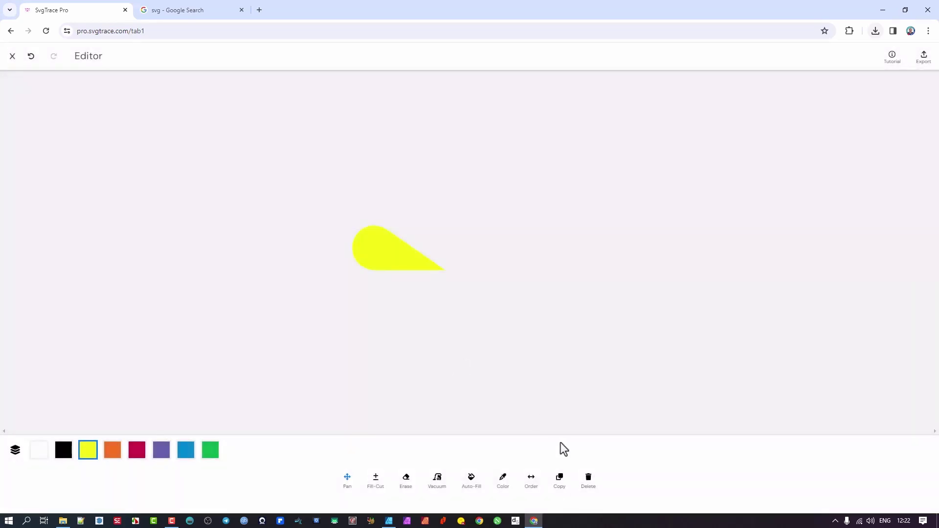
pyautogui.click(15, 449)
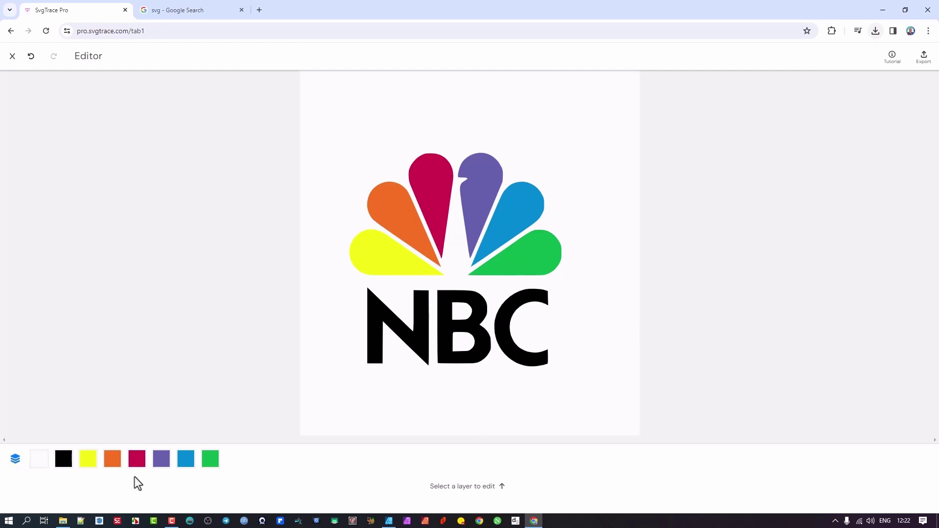
# - Copy the magenta petal layer, then inspect the new crimson duplicate and the whole logo
pyautogui.click(137, 461)
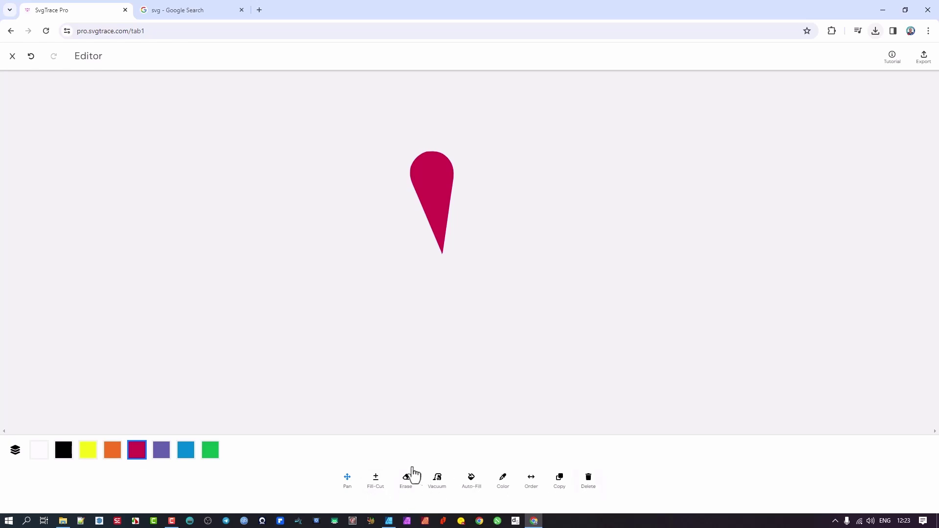
pyautogui.click(560, 484)
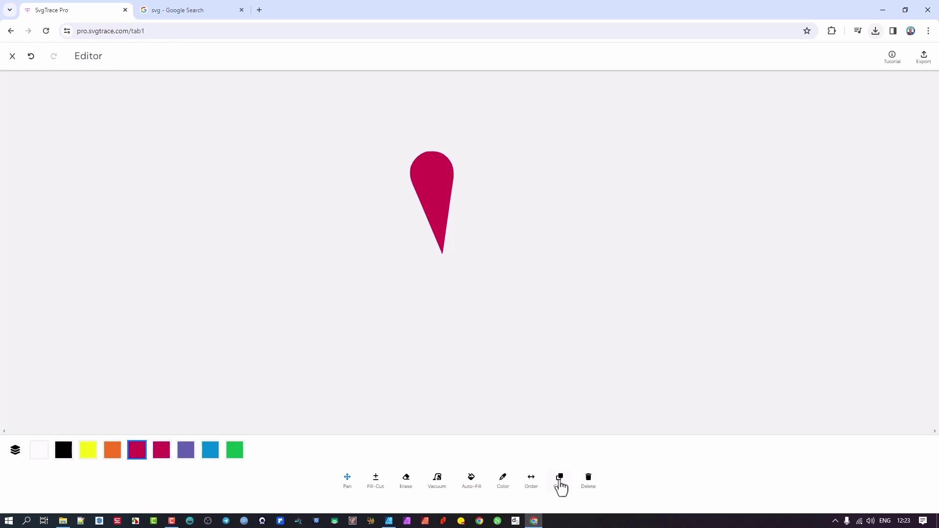
pyautogui.click(15, 450)
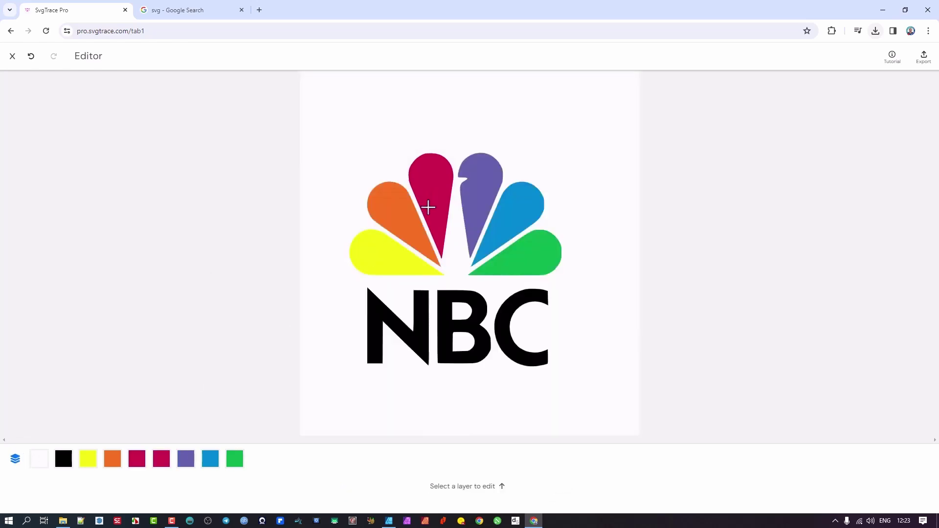
pyautogui.click(137, 460)
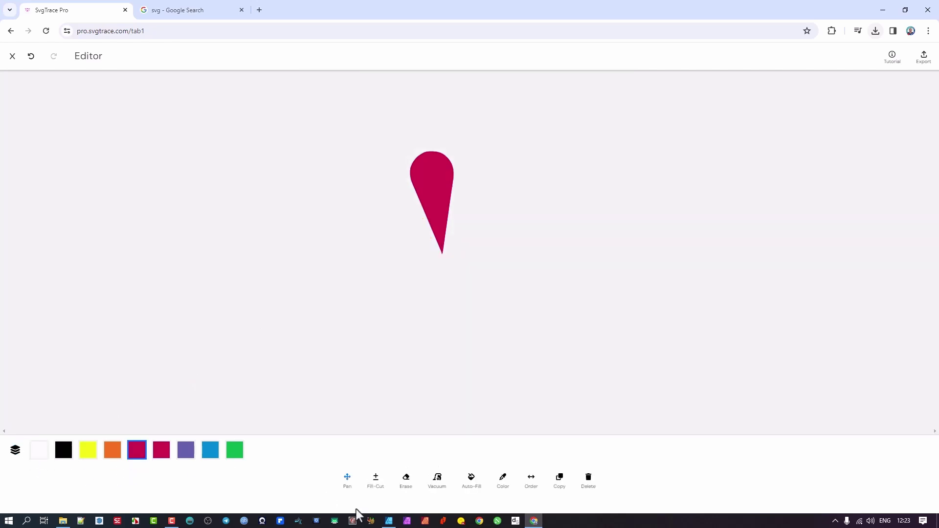
pyautogui.click(348, 484)
pyautogui.click(15, 450)
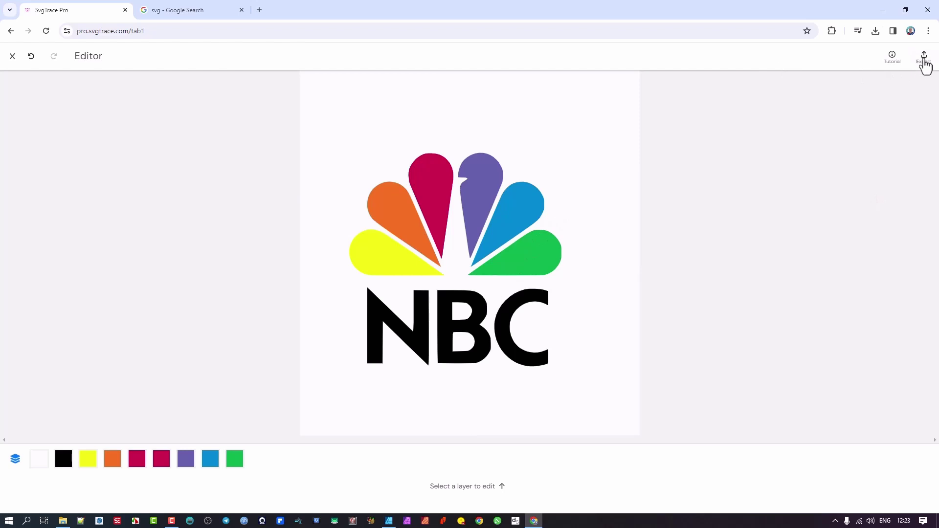
# - Export the logo as SVG file svgtrace_1705400624547.svg and check it in Chrome's downloads
pyautogui.click(924, 57)
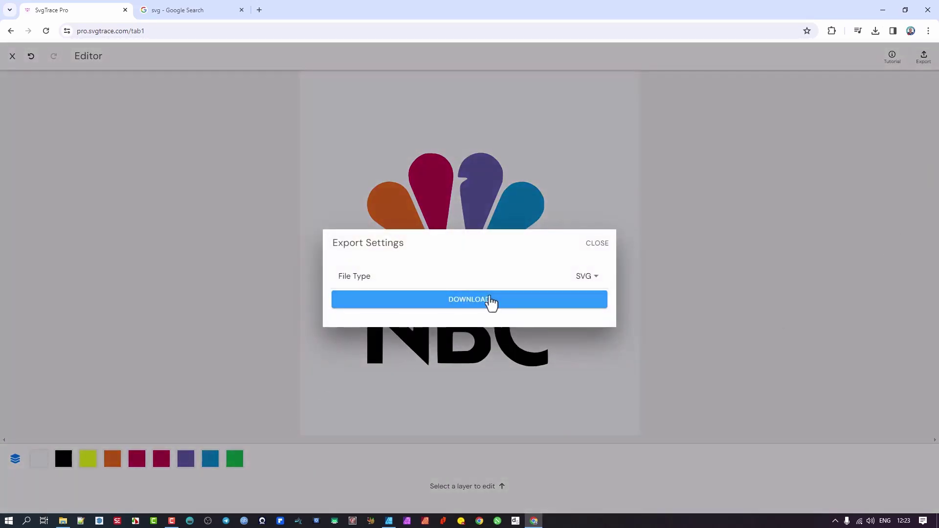
pyautogui.click(597, 278)
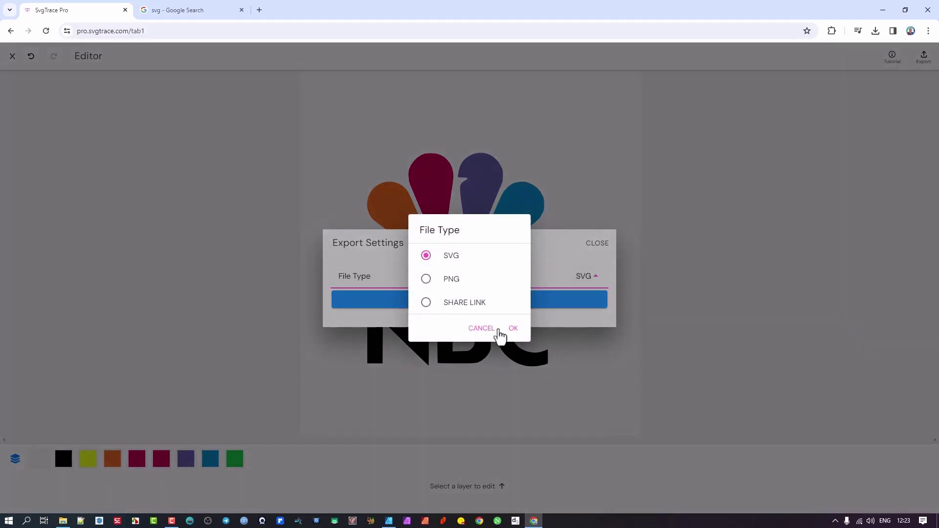
pyautogui.click(513, 329)
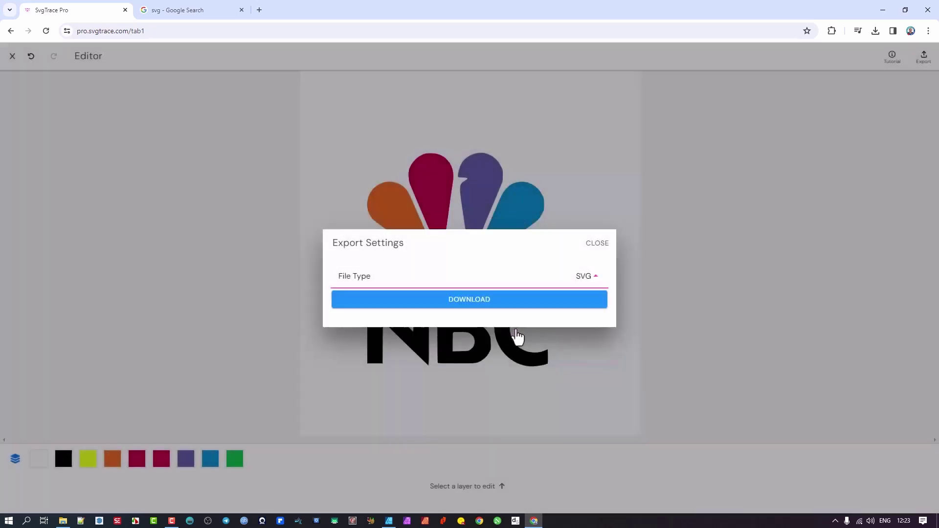
pyautogui.click(504, 308)
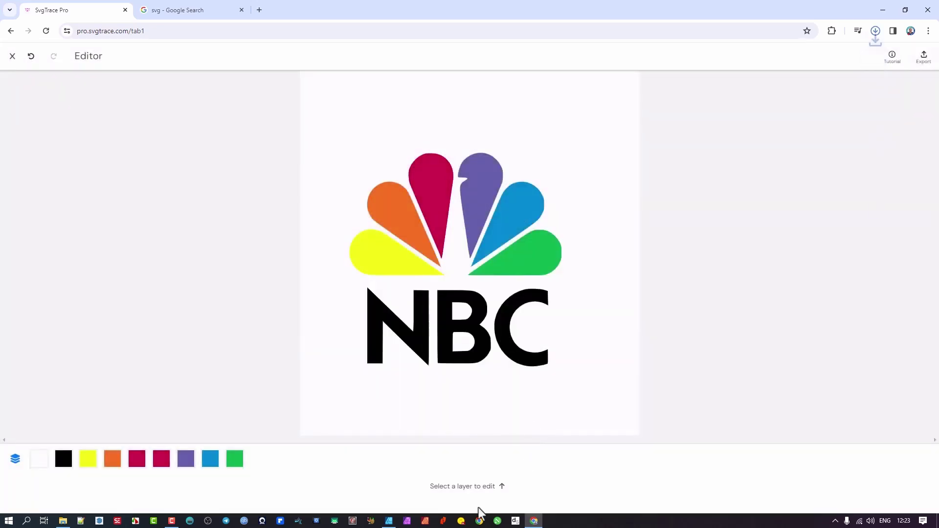
pyautogui.click(876, 32)
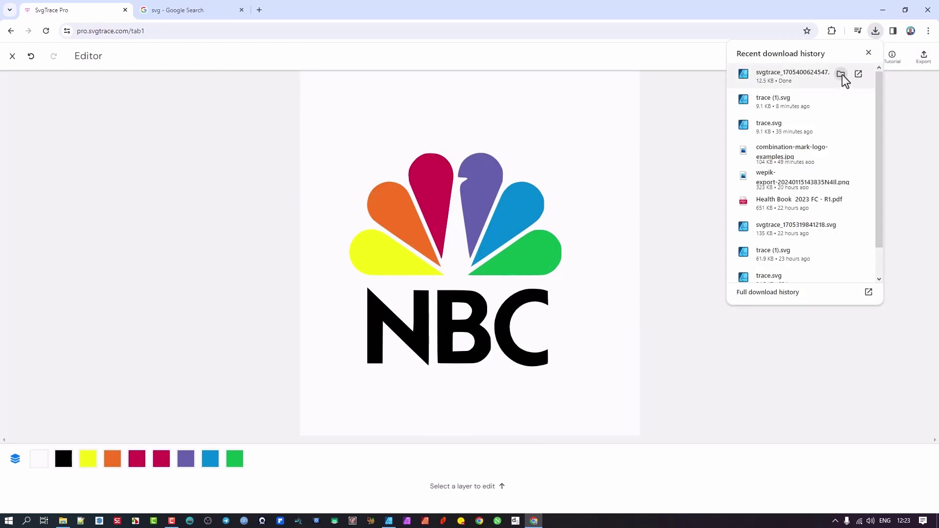
# - Locate svgtrace_1705400624547.svg in Downloads and open it with Affinity Designer 2
pyautogui.click(840, 74)
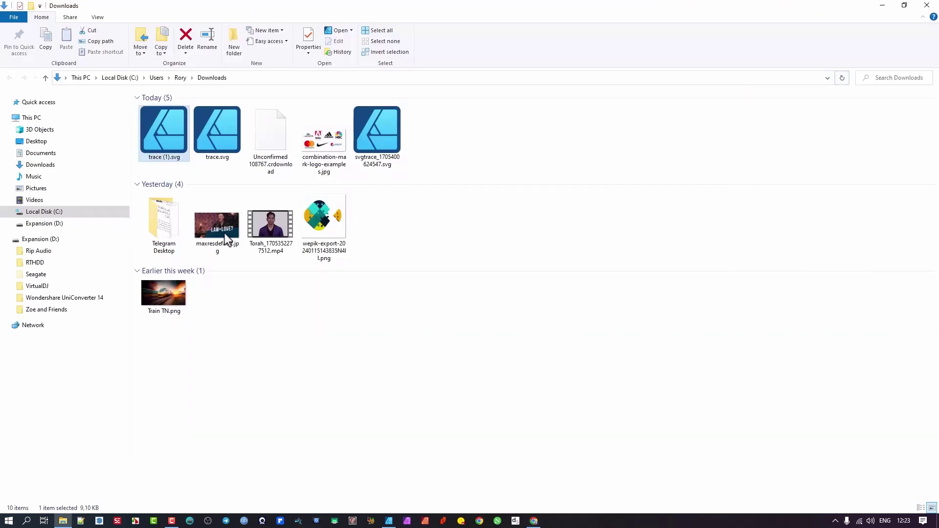
pyautogui.click(379, 150)
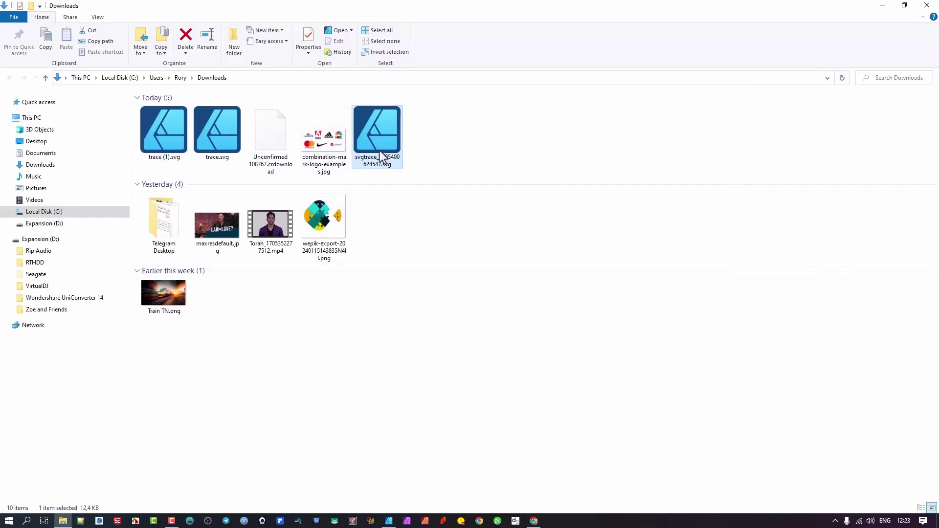
pyautogui.rightClick(379, 150)
pyautogui.moveTo(449, 204)
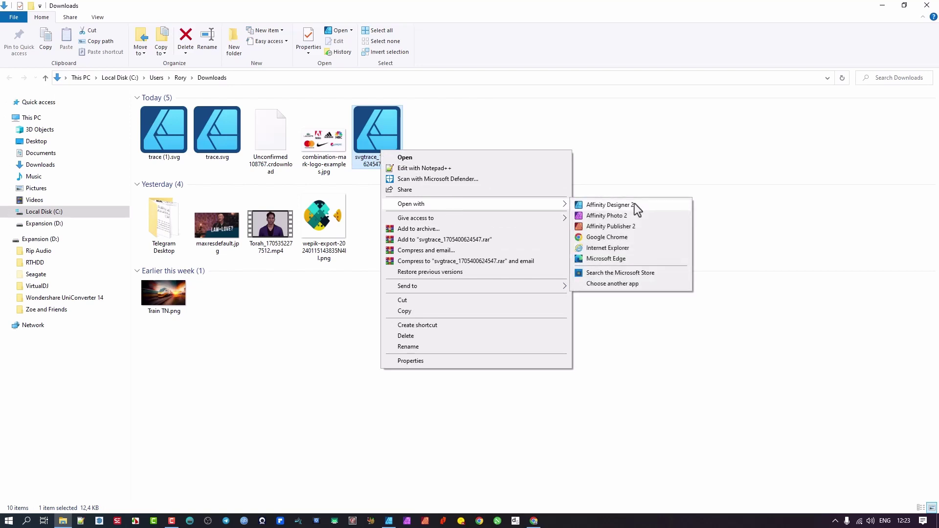
pyautogui.click(634, 204)
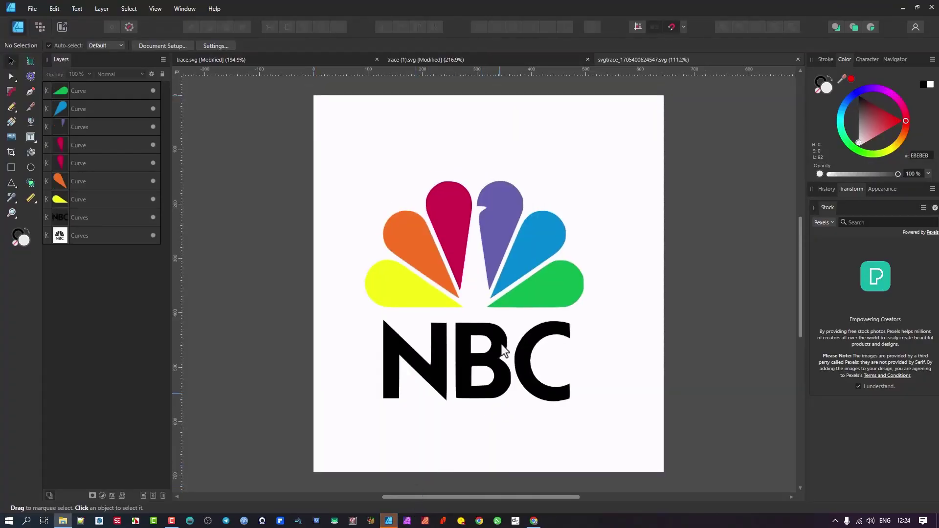
# - Delete the white background shape behind the NBC logo
pyautogui.click(421, 152)
pyautogui.click(413, 155)
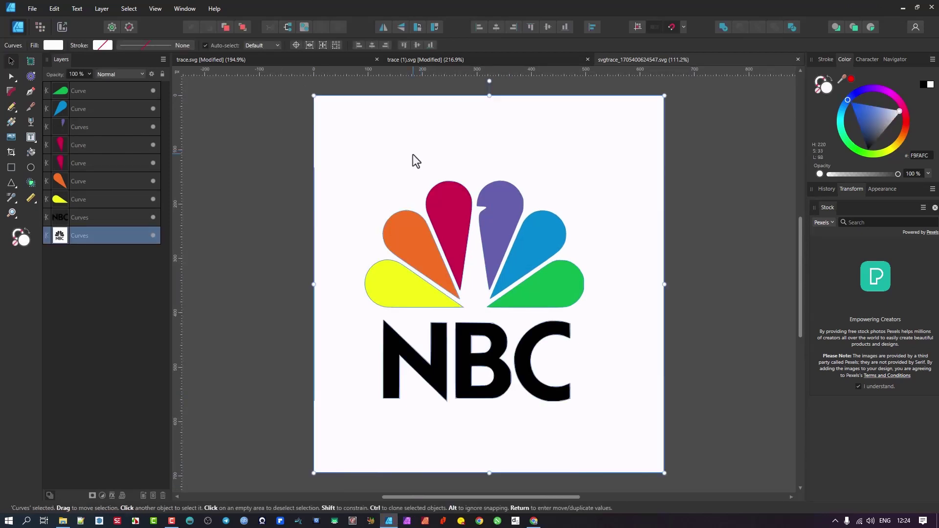
pyautogui.press('Delete')
# - Select the NBC letters, zoom in, and switch to the Node tool
pyautogui.click(540, 328)
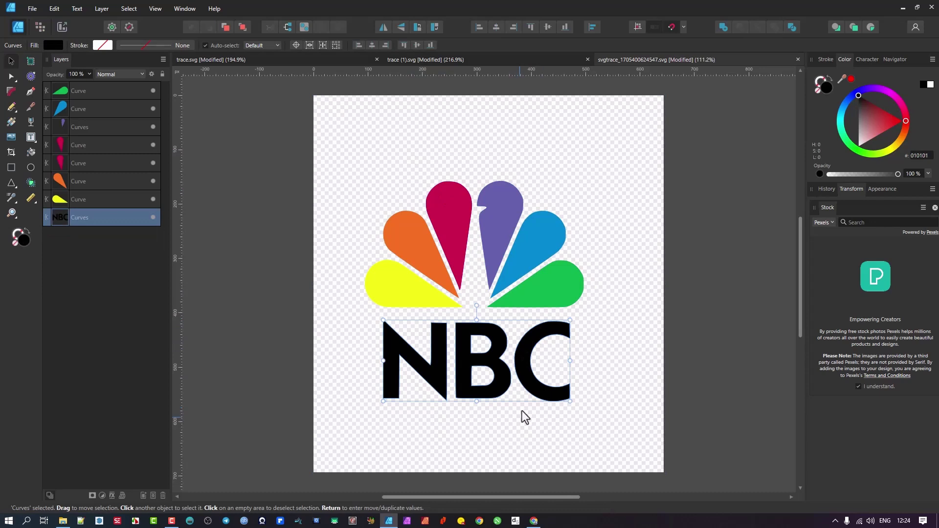
pyautogui.scroll(3, 533, 397)
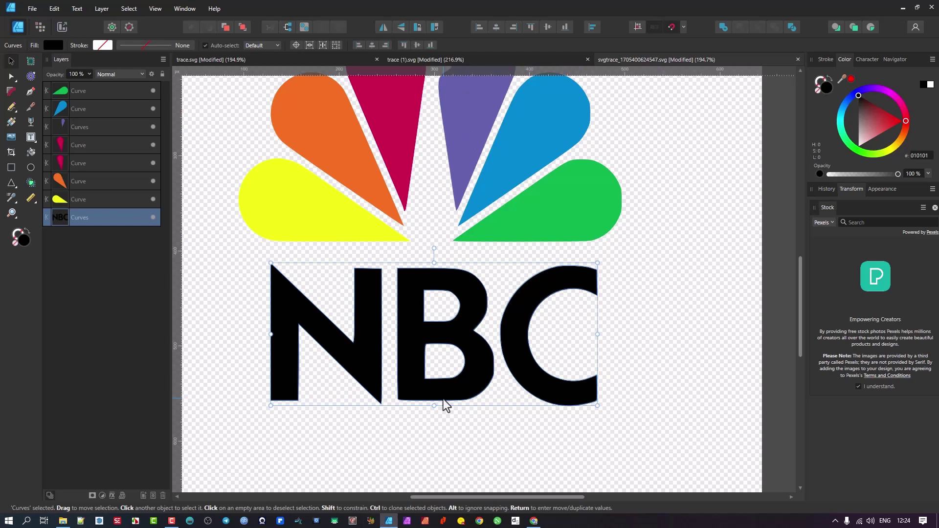
pyautogui.scroll(2, 456, 371)
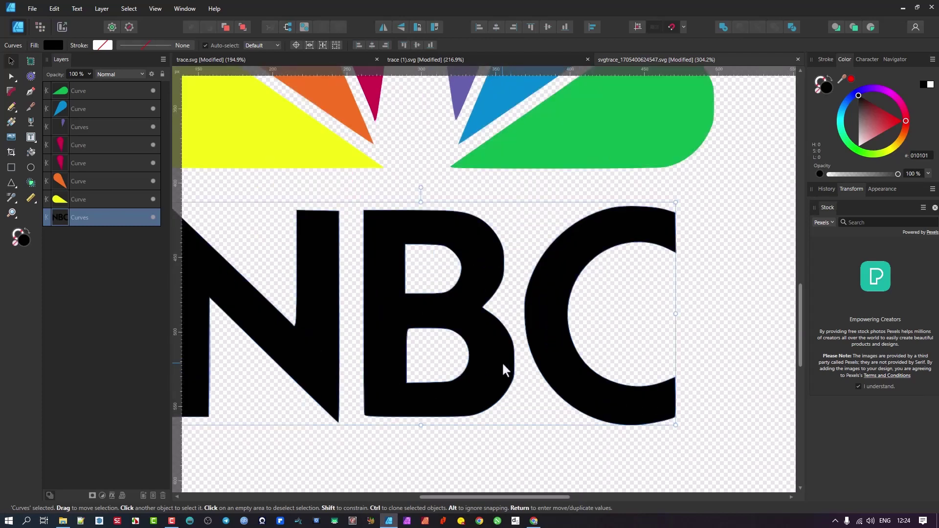
pyautogui.press('a')
pyautogui.scroll(3, 516, 367)
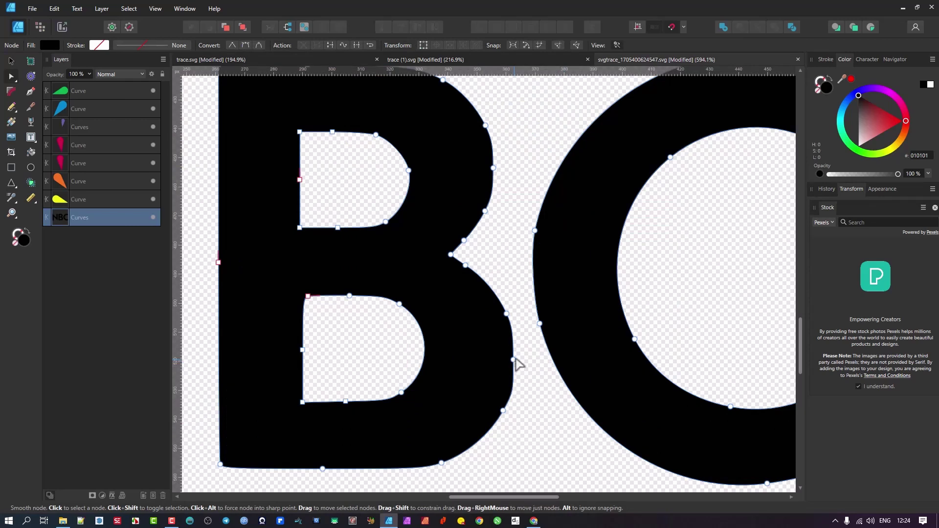
# - Left-align the nodes on the left edge of the B's lower counter
pyautogui.click(529, 372)
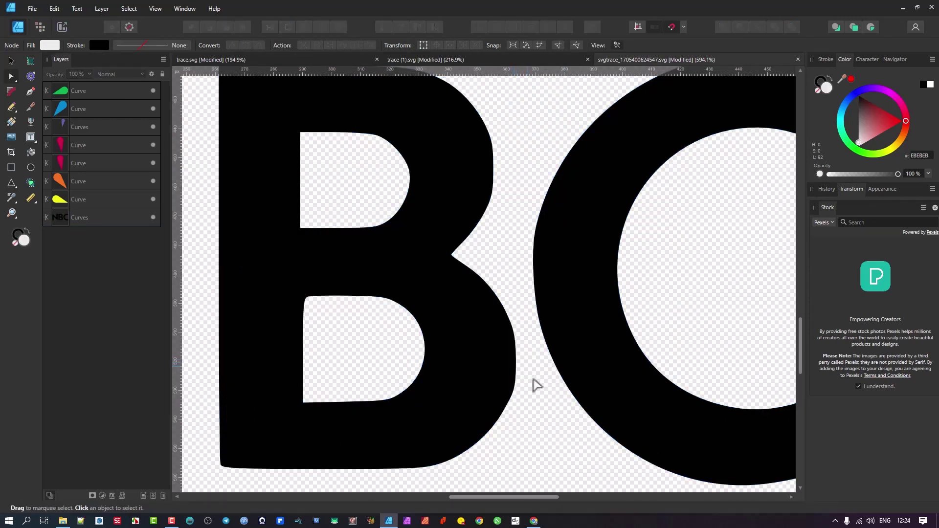
pyautogui.click(504, 374)
pyautogui.moveTo(486, 387); pyautogui.dragTo(522, 454)
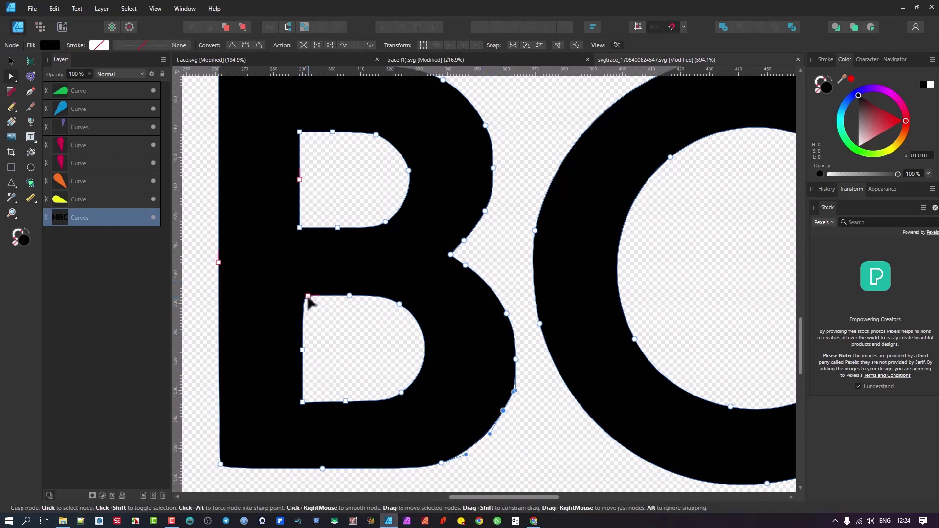
pyautogui.moveTo(291, 289); pyautogui.dragTo(318, 409)
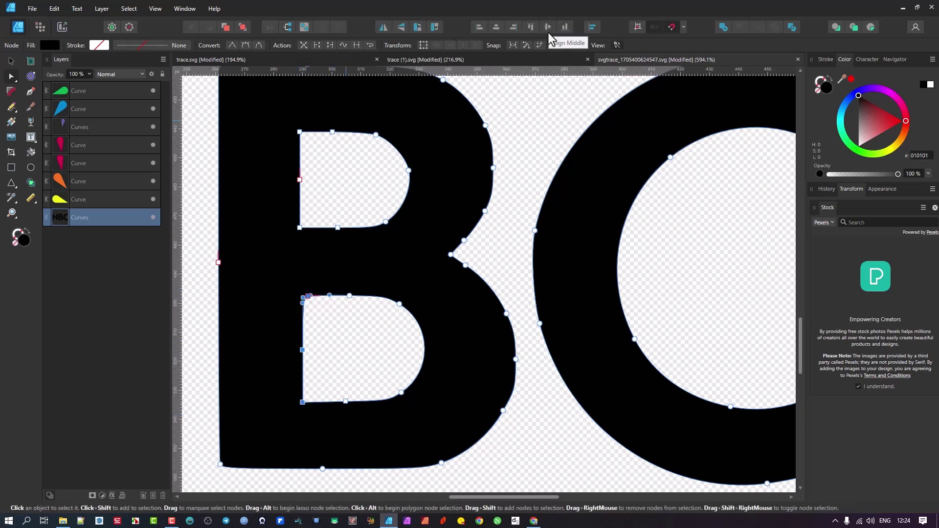
pyautogui.click(592, 28)
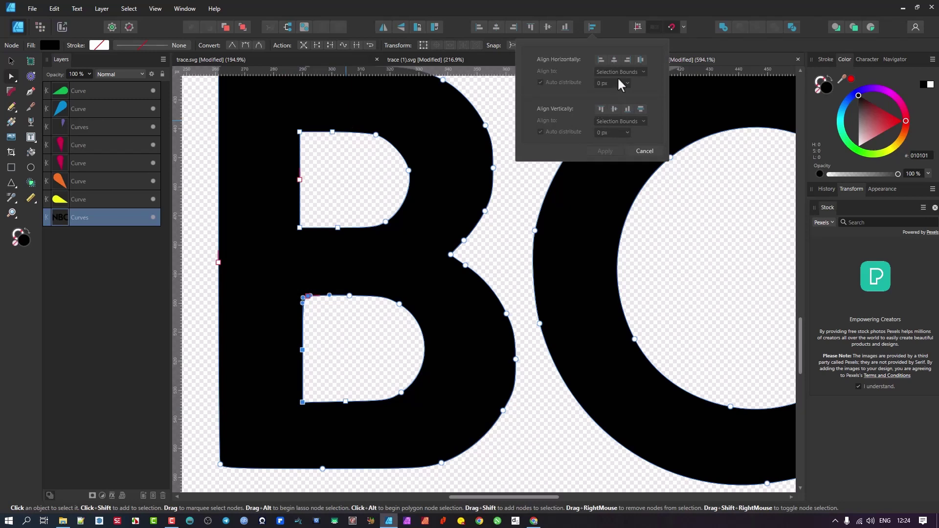
pyautogui.click(601, 59)
pyautogui.click(609, 154)
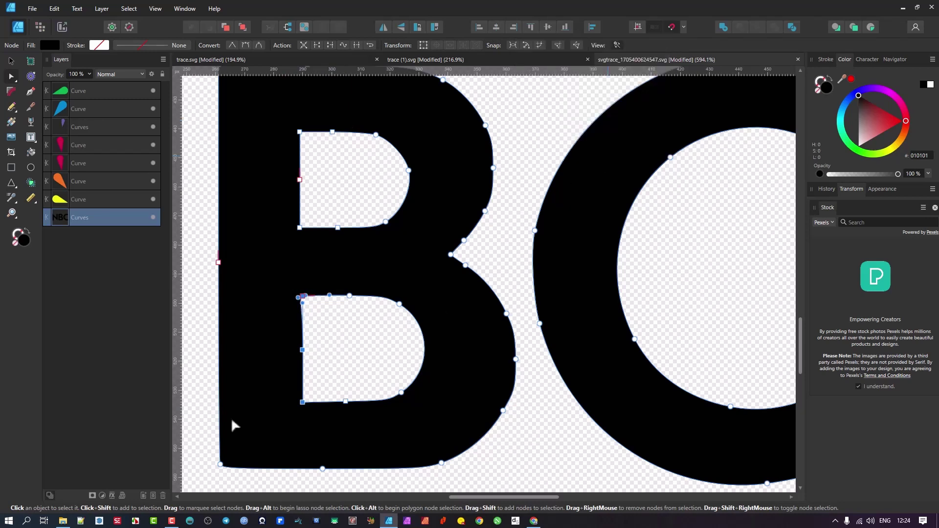
# - Make the counter's top-left corner node sharp and left-align the edge nodes again
pyautogui.click(329, 339)
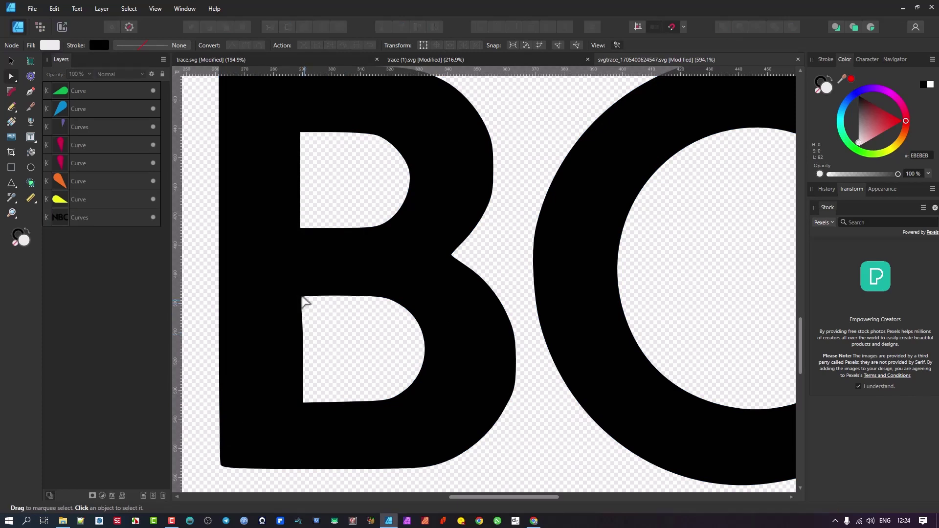
pyautogui.click(295, 318)
pyautogui.moveTo(292, 284); pyautogui.dragTo(319, 428)
pyautogui.click(233, 44)
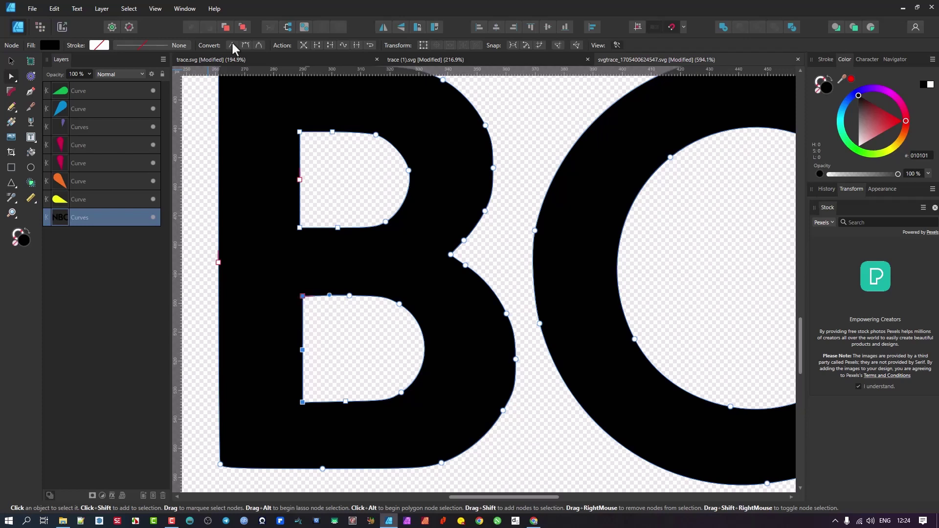
pyautogui.click(590, 27)
pyautogui.click(600, 57)
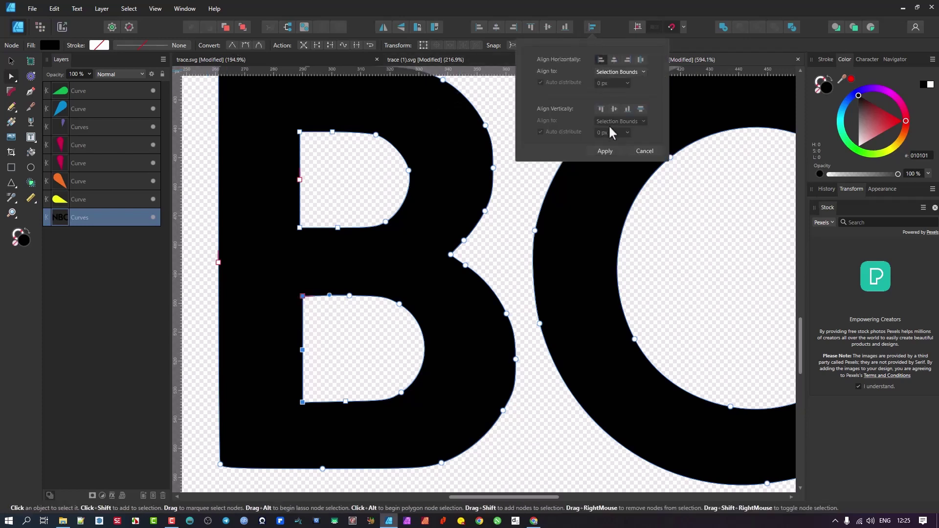
pyautogui.click(609, 149)
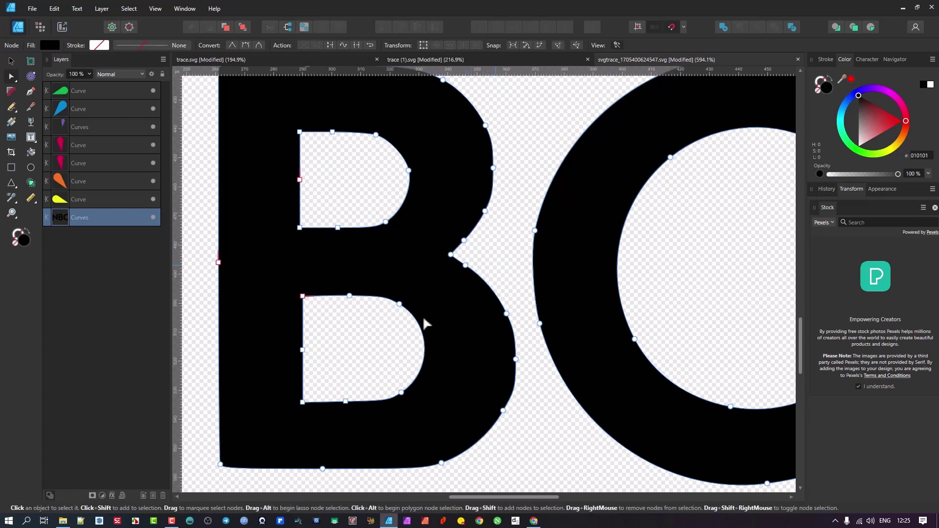
pyautogui.click(306, 329)
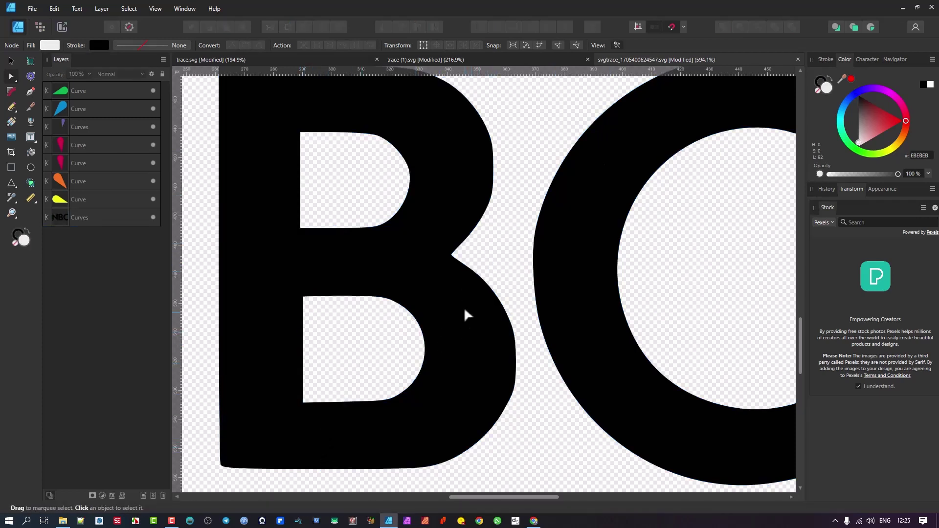
pyautogui.scroll(-6, 463, 299)
pyautogui.scroll(1, 428, 194)
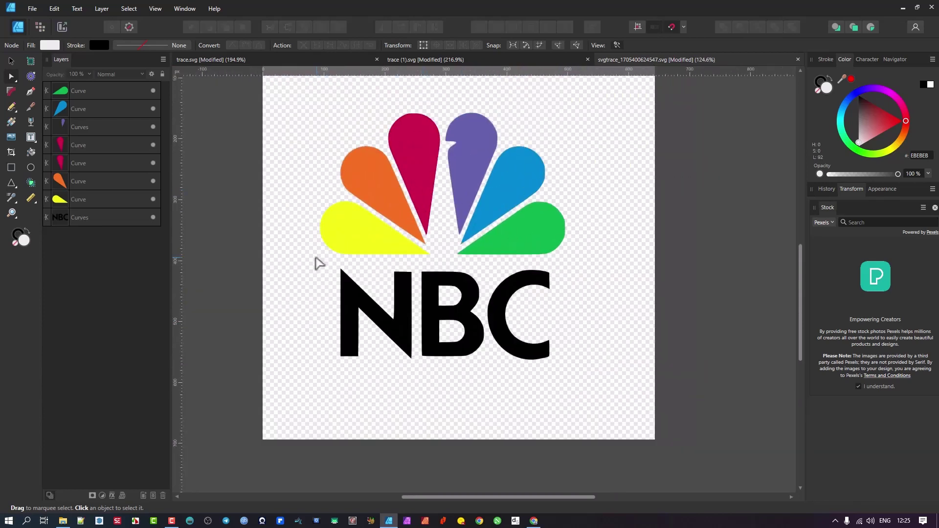
# - Change the yellow bottom-left petal's fill to purple 811C73
pyautogui.click(360, 238)
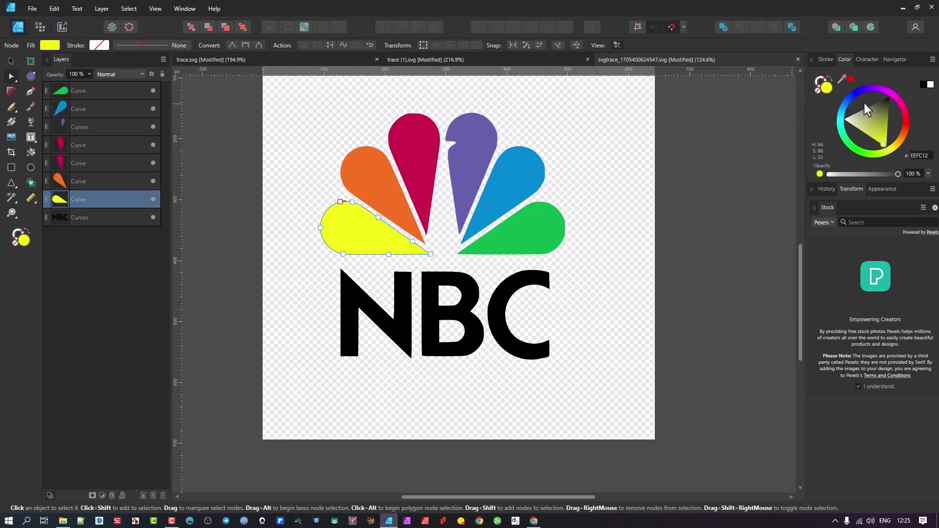
pyautogui.moveTo(861, 90); pyautogui.dragTo(867, 113)
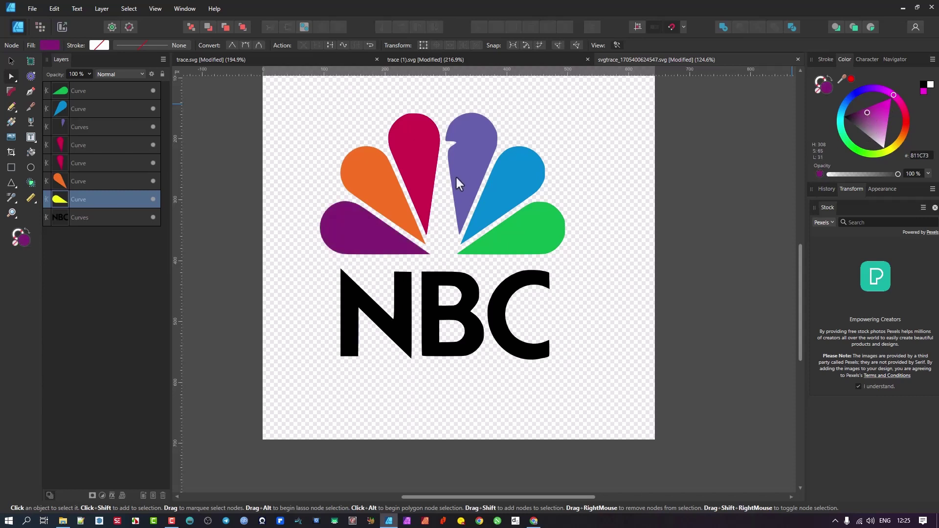
pyautogui.click(270, 194)
pyautogui.click(31, 10)
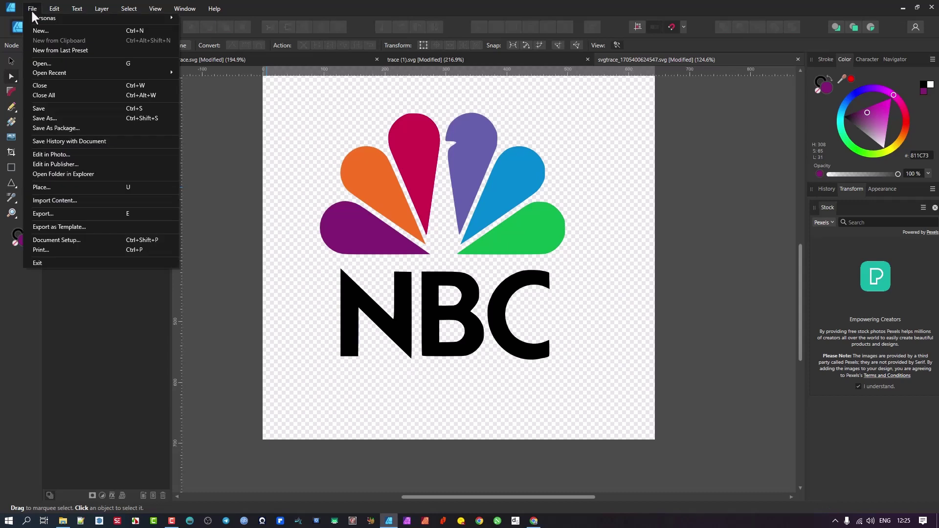
pyautogui.click(51, 212)
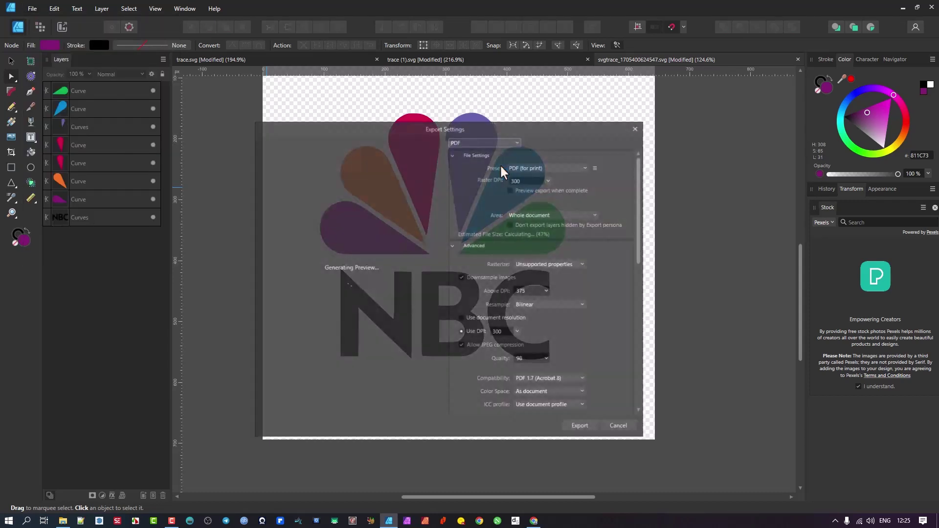
pyautogui.click(516, 141)
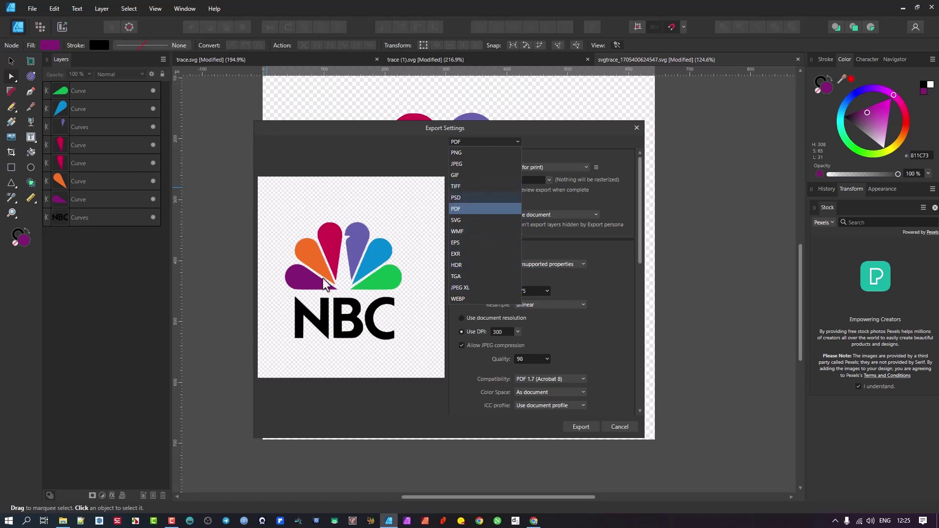
pyautogui.click(616, 429)
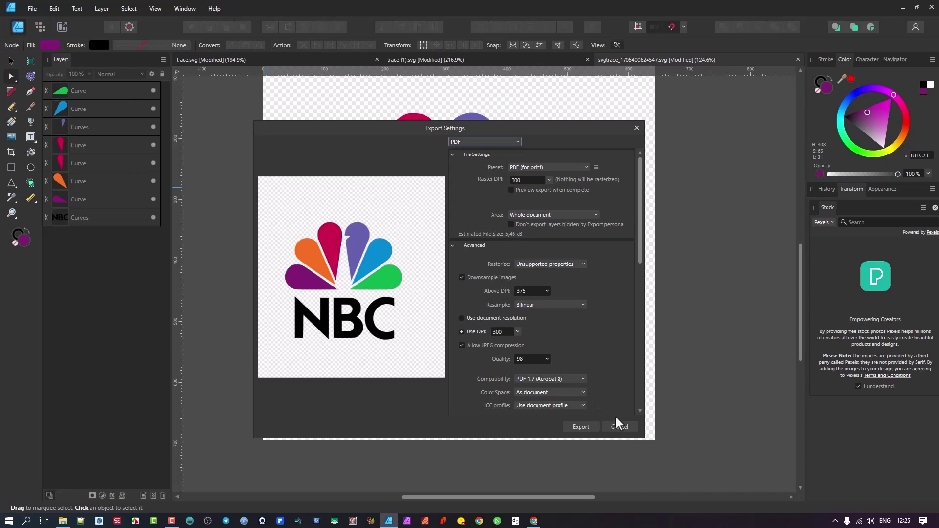
pyautogui.click(618, 426)
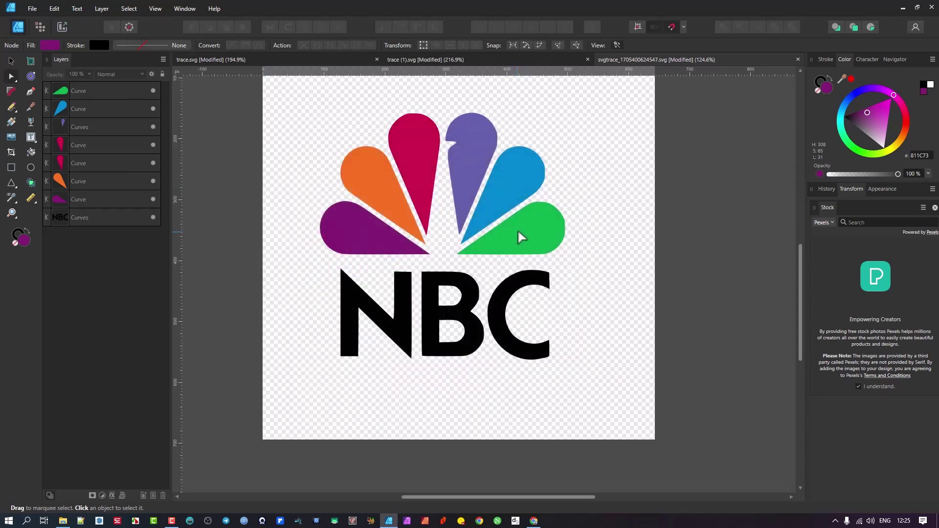
# - Pull a spike up-right from the green feather's top node, undoing the right-side stretch
pyautogui.click(536, 208)
pyautogui.moveTo(540, 213); pyautogui.dragTo(423, 135)
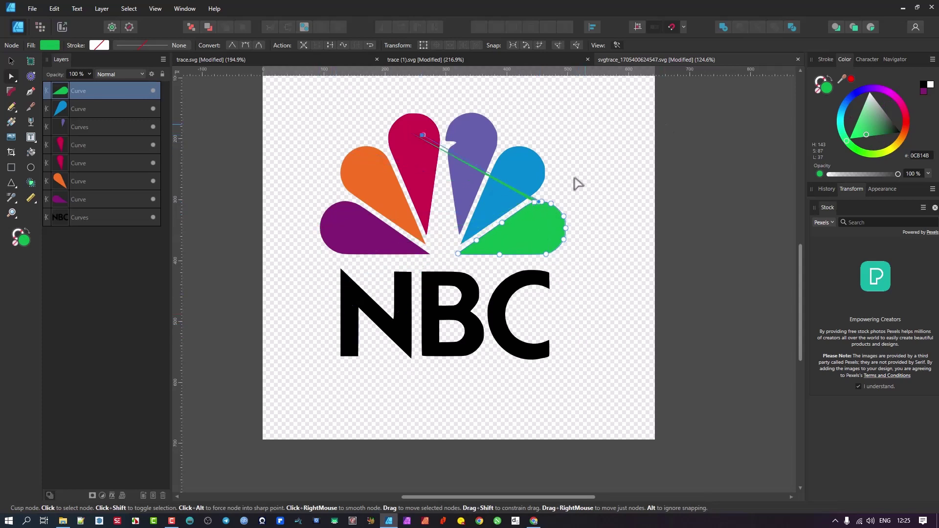
pyautogui.moveTo(581, 178); pyautogui.dragTo(544, 271)
pyautogui.moveTo(566, 227); pyautogui.dragTo(636, 215)
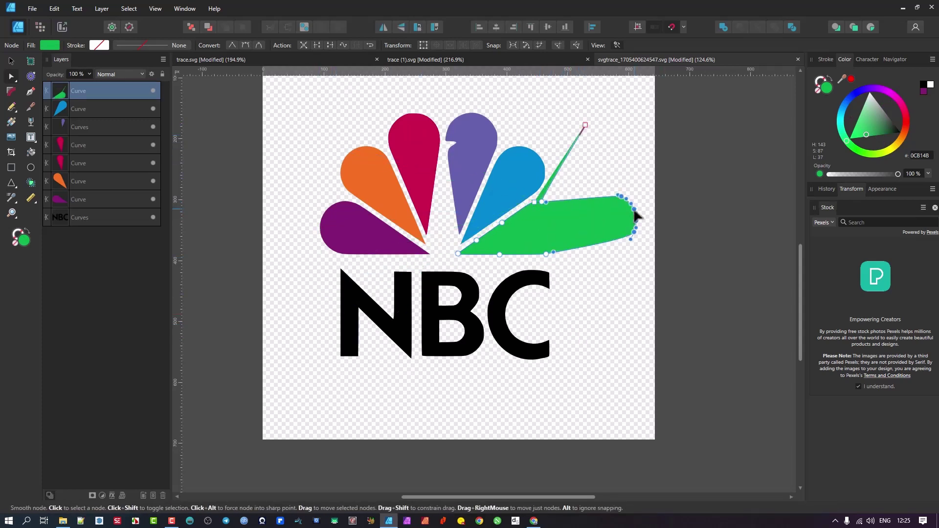
pyautogui.hotkey('ctrl', 'z')
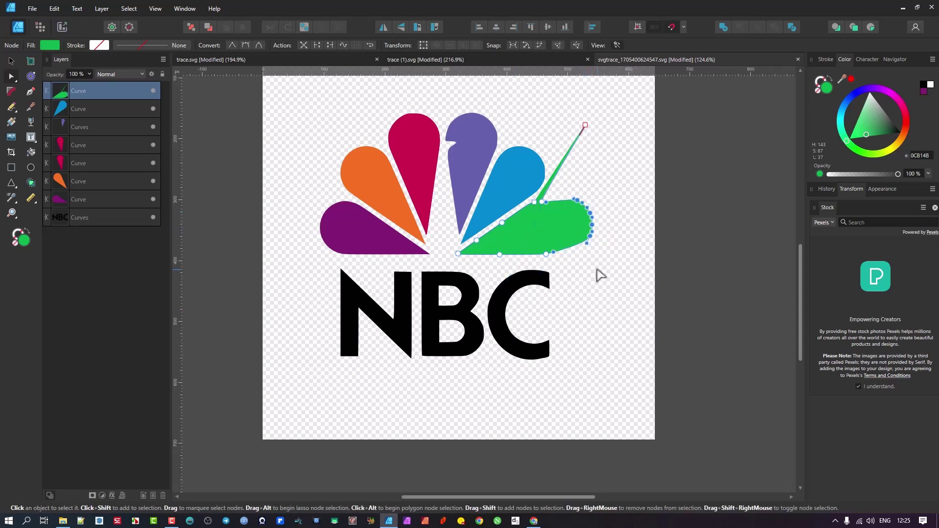